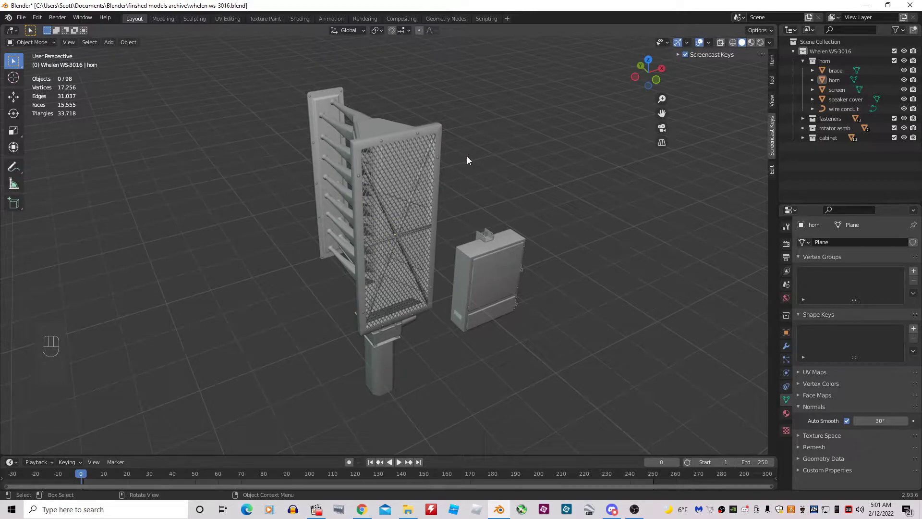
Add a new mesh plane to the scene near the horn assembly
middle_drag(470, 156, 482, 142)
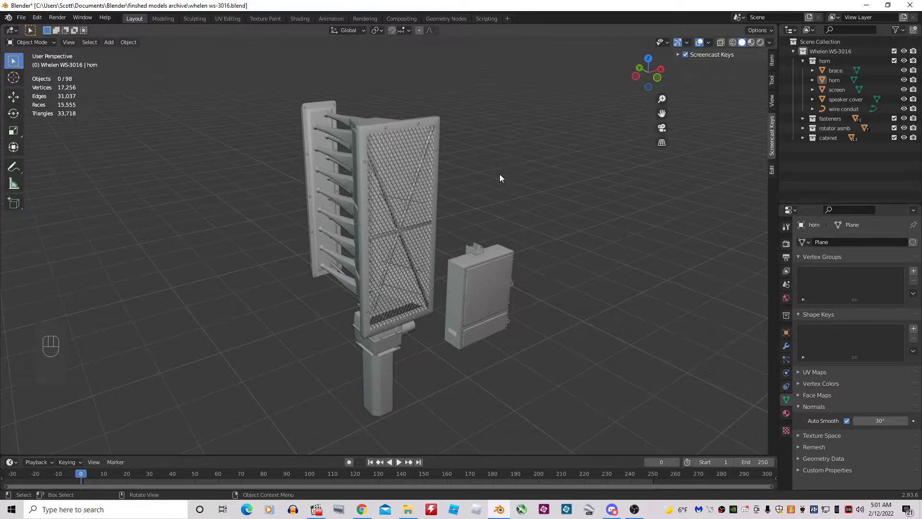
middle_drag(500, 176, 484, 199)
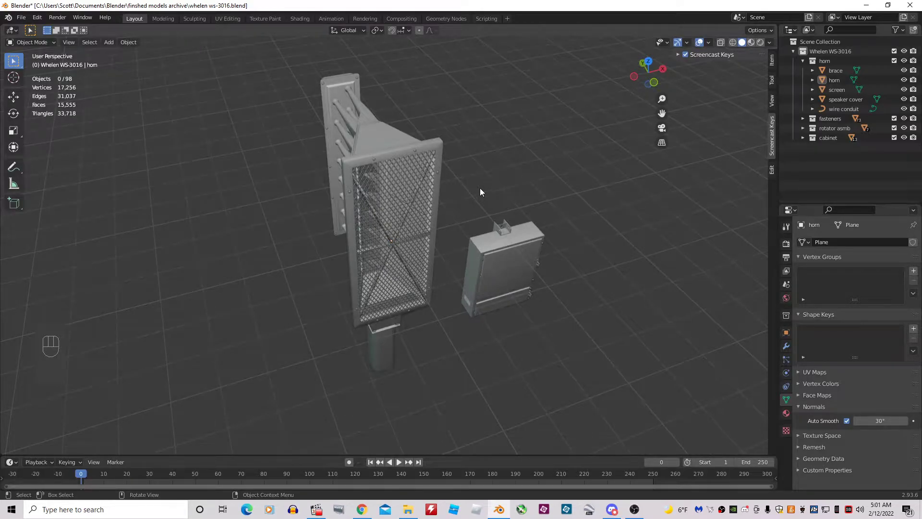
scroll(403, 203, up, 10)
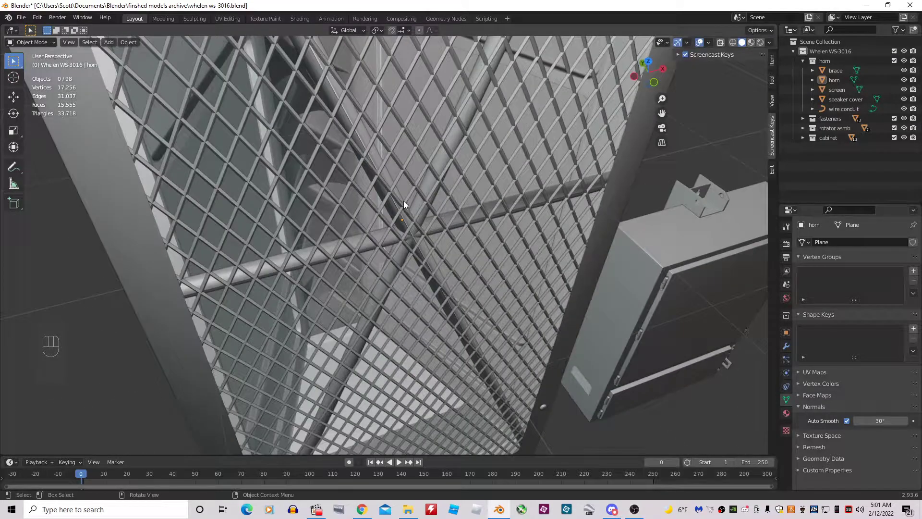
scroll(404, 201, down, 12)
scroll(408, 202, up, 3)
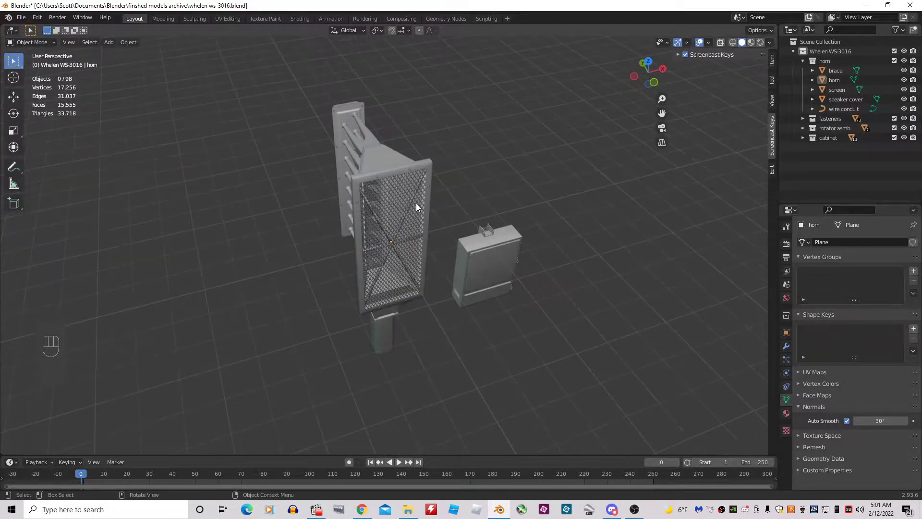
middle_drag(416, 203, 414, 175)
scroll(431, 211, up, 5)
scroll(432, 209, down, 5)
middle_drag(432, 209, 440, 181)
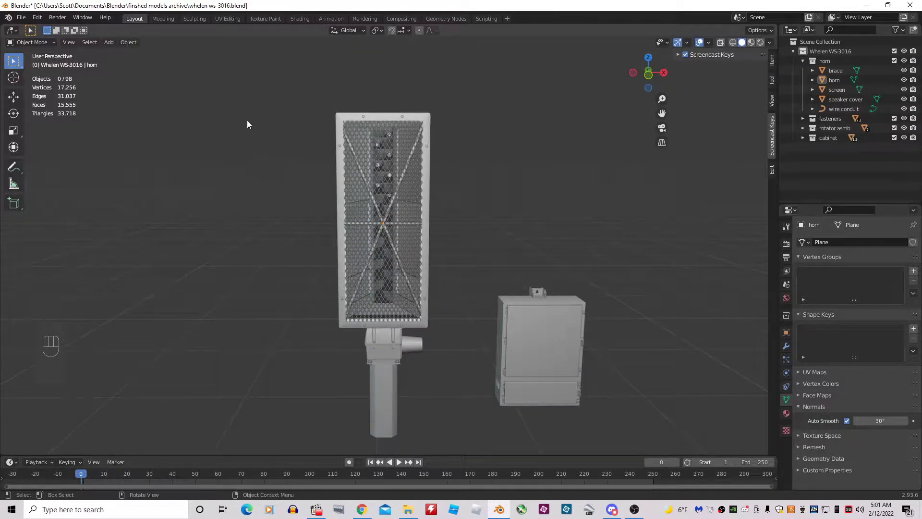
click(105, 42)
mouse_move(119, 51)
click(193, 54)
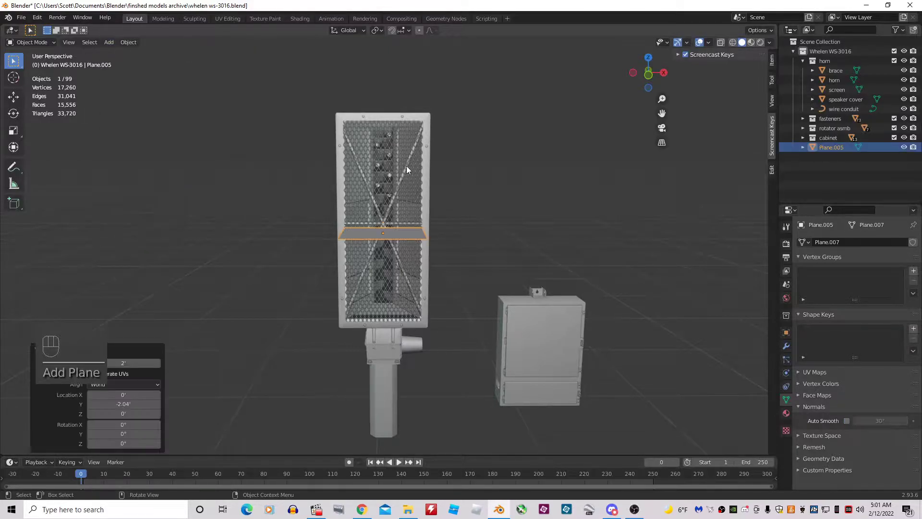
In front orthographic view, stand the plane upright by rotating it 90° on X
scroll(407, 169, up, 3)
click(649, 74)
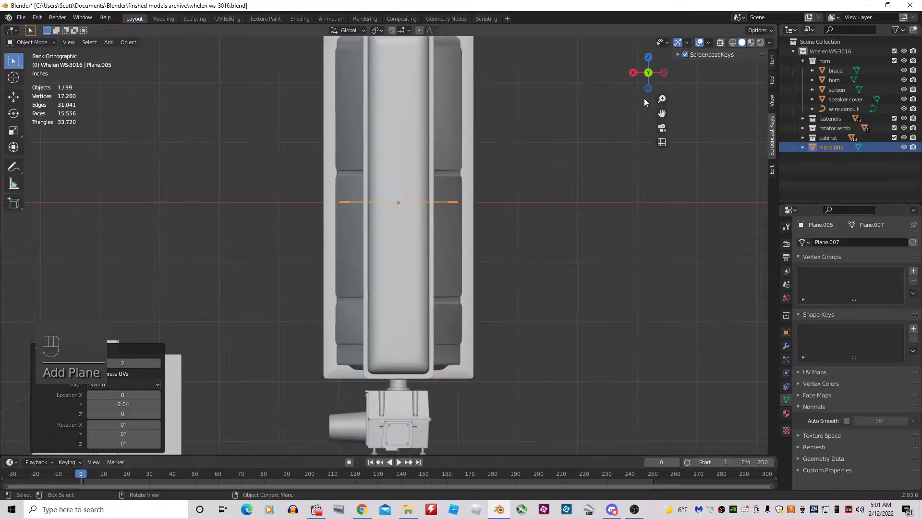
click(648, 73)
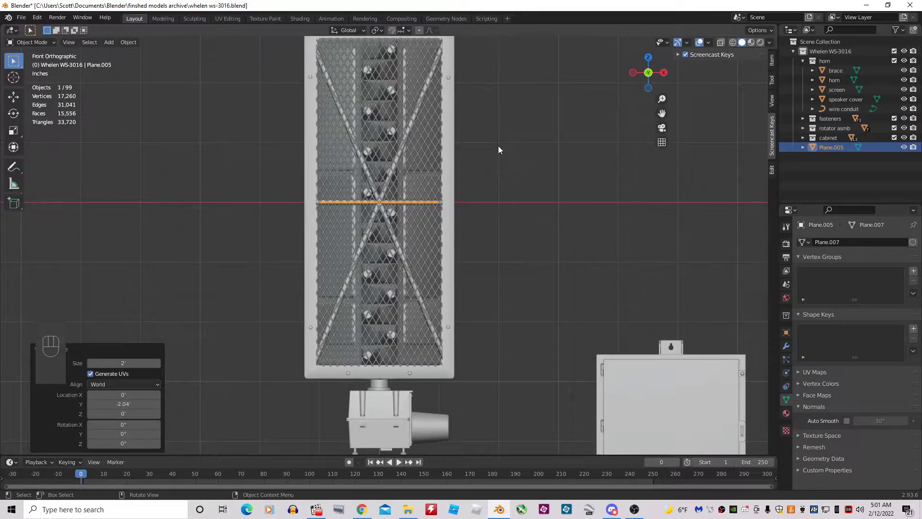
key(r)
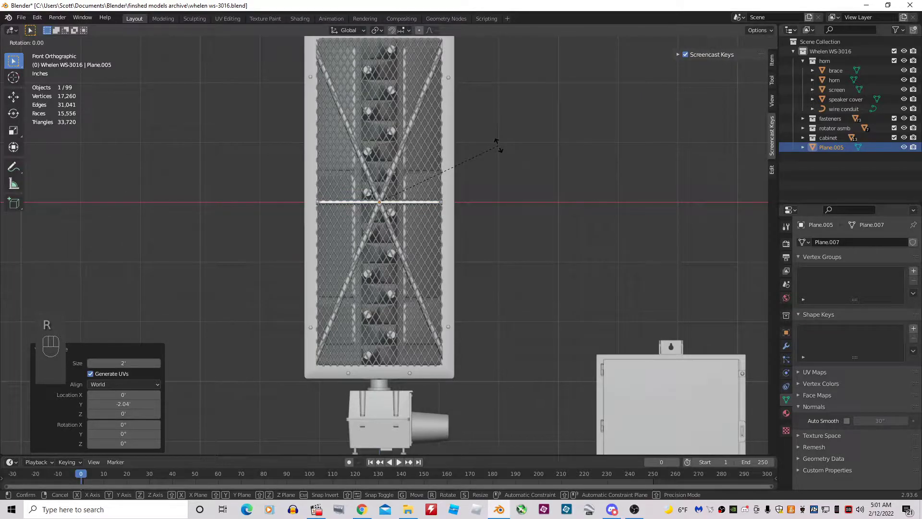
key(x)
key(KP_9)
key(KP_0)
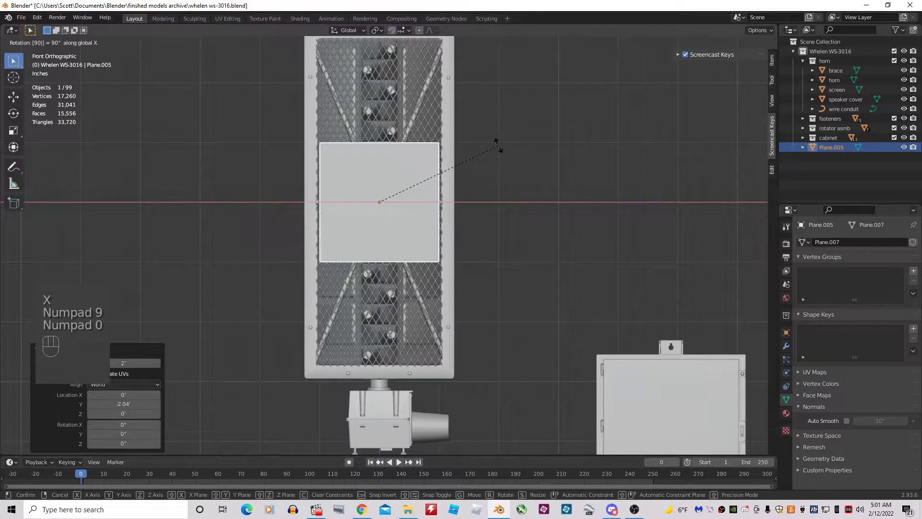
key(KP_Enter)
Scale the plane on Z to the horn's full height and on X to 1.145 width
scroll(457, 183, down, 1)
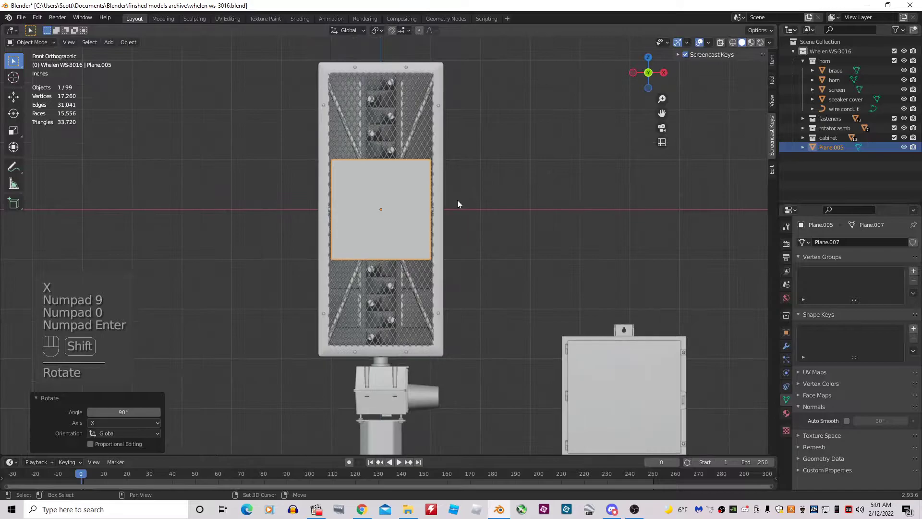
key(s)
key(z)
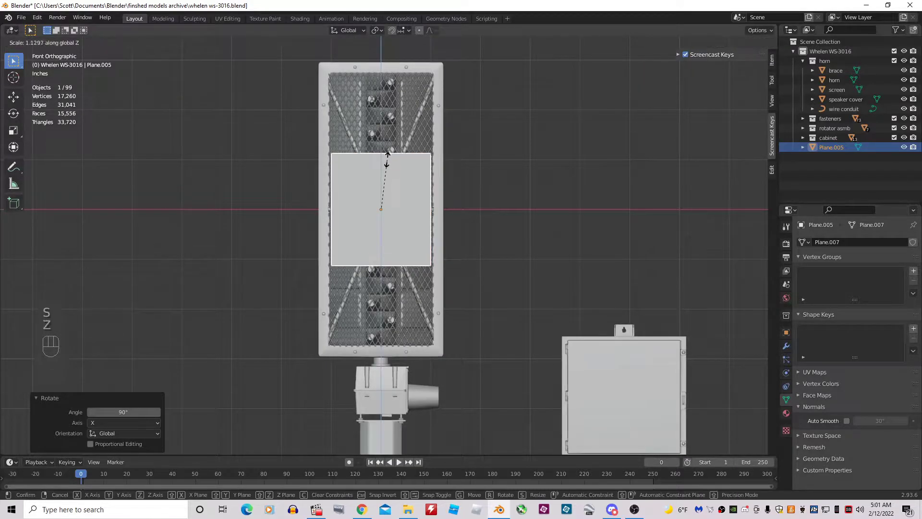
click(393, 82)
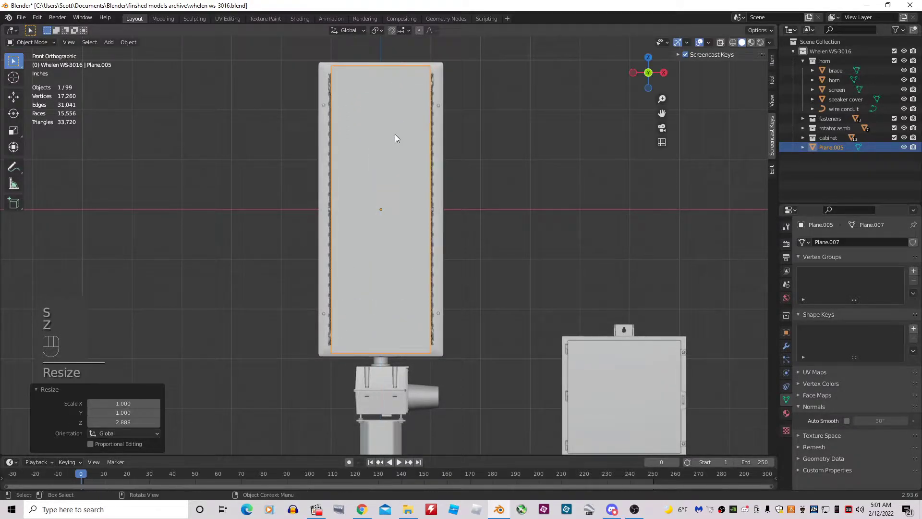
key(s)
key(x)
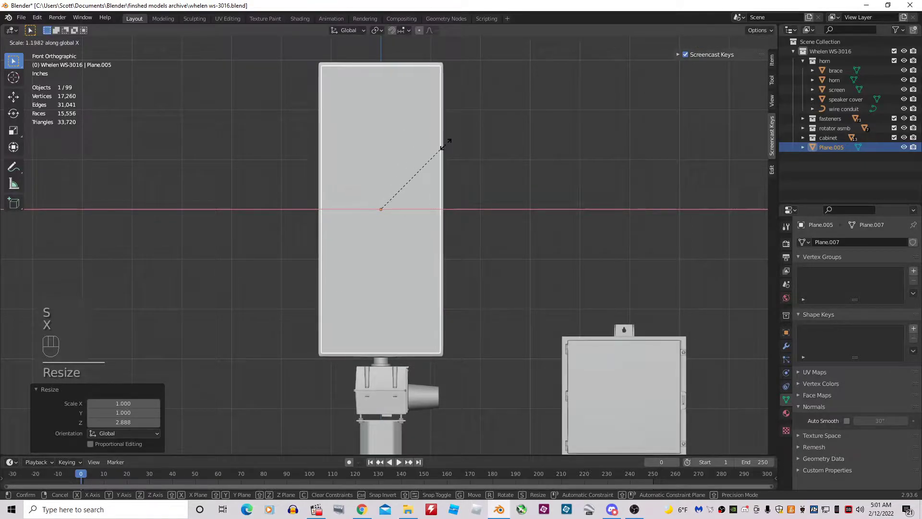
click(451, 154)
middle_drag(469, 164, 604, 73)
click(648, 73)
scroll(485, 142, up, 2)
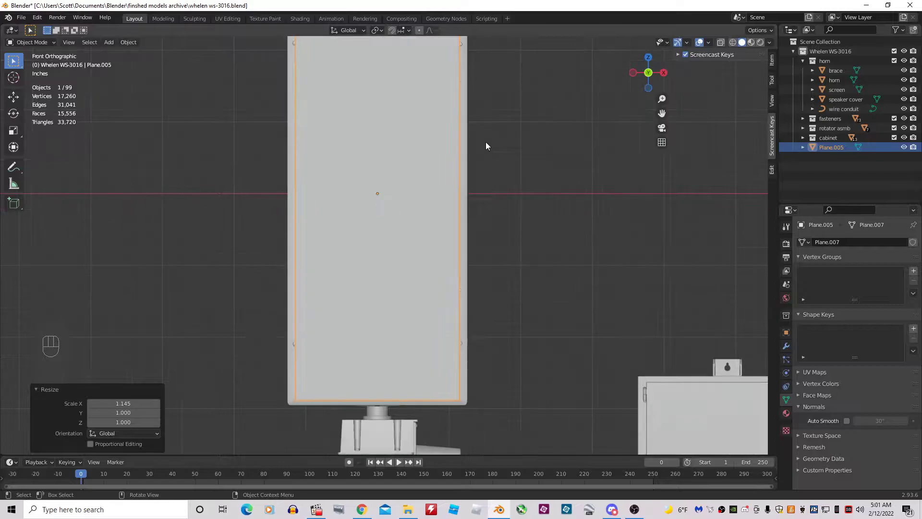
scroll(486, 143, down, 1)
scroll(413, 107, down, 1)
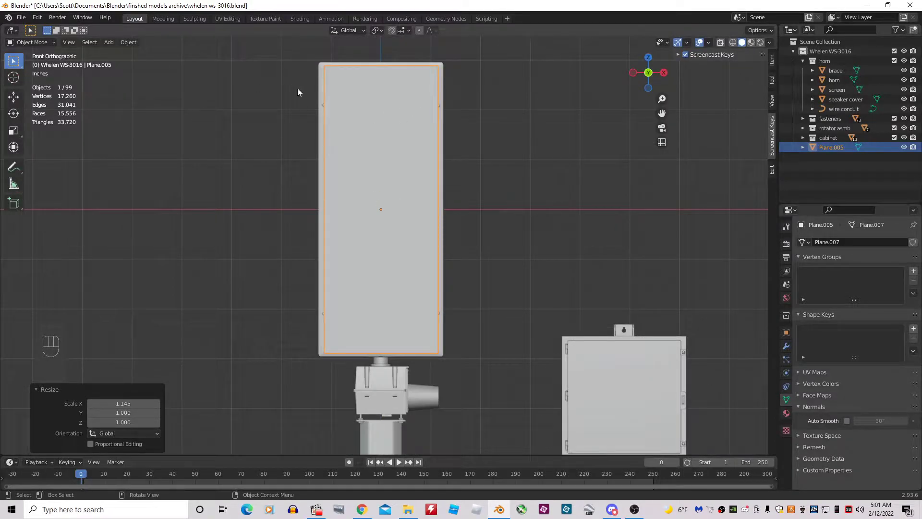
Select Plane.005 and enter Edit Mode with edge select
click(349, 112)
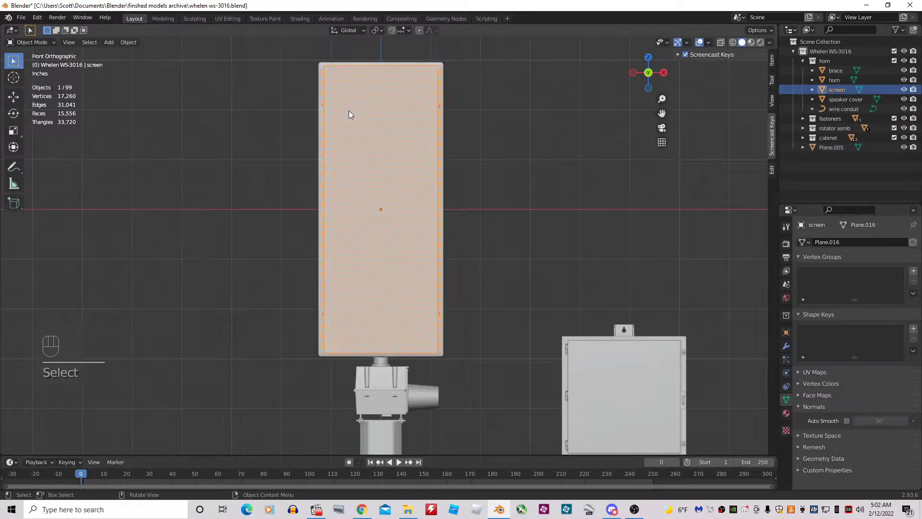
key(Tab)
key(Tab)
click(349, 111)
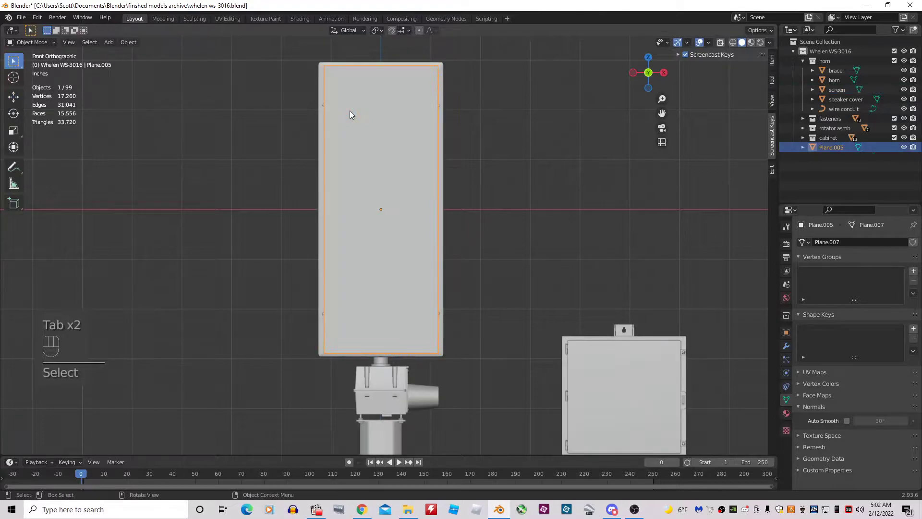
key(Tab)
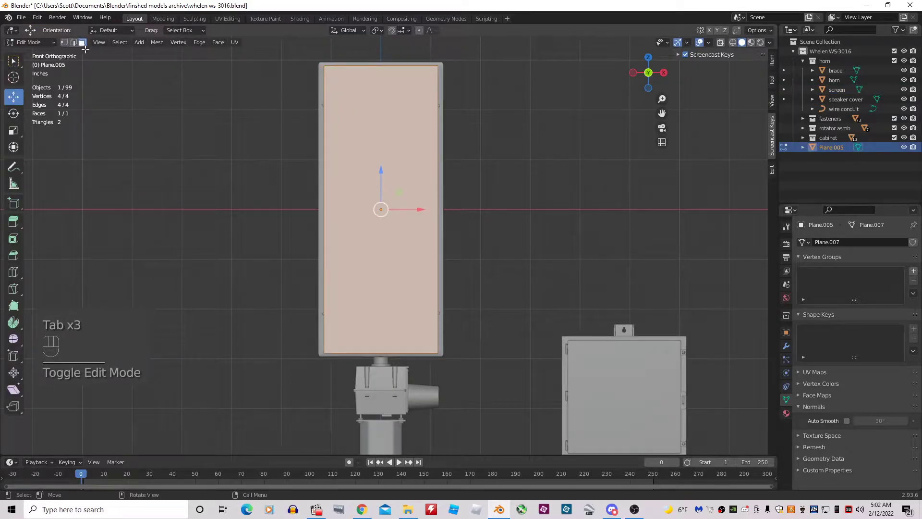
click(73, 42)
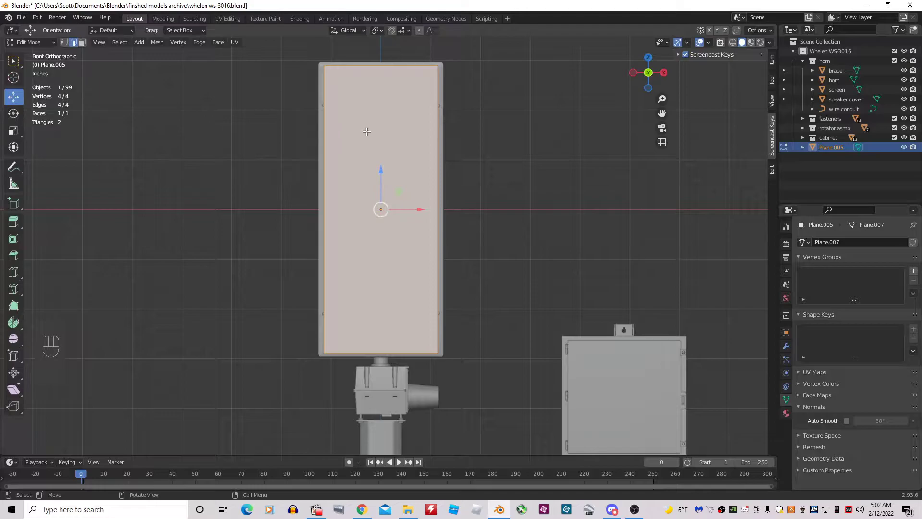
Subdivide the plane with 60 cuts into a 3,721-face grid
right_click(368, 134)
click(368, 132)
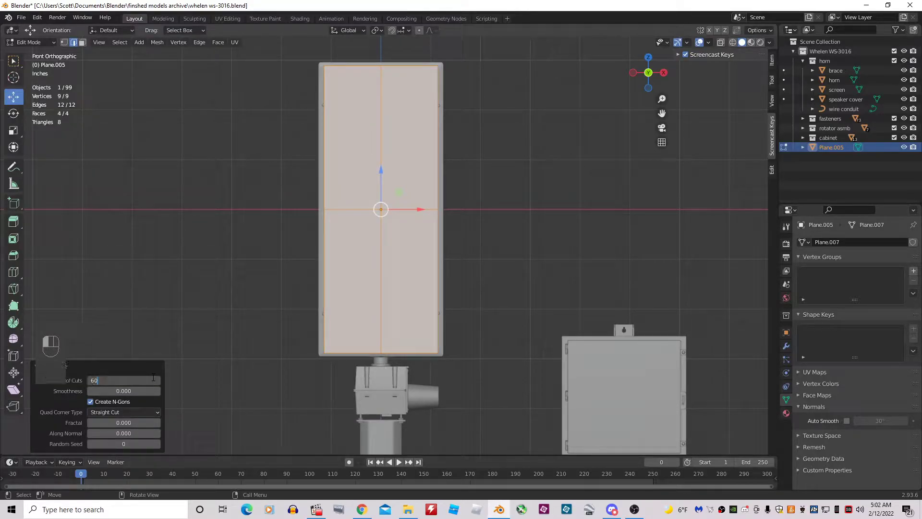
drag(153, 377, 152, 377)
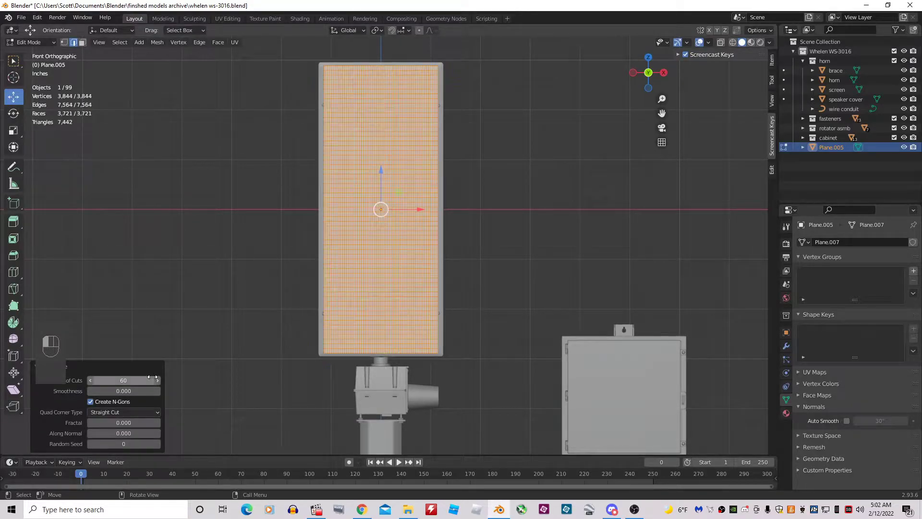
scroll(366, 185, up, 5)
right_click(367, 185)
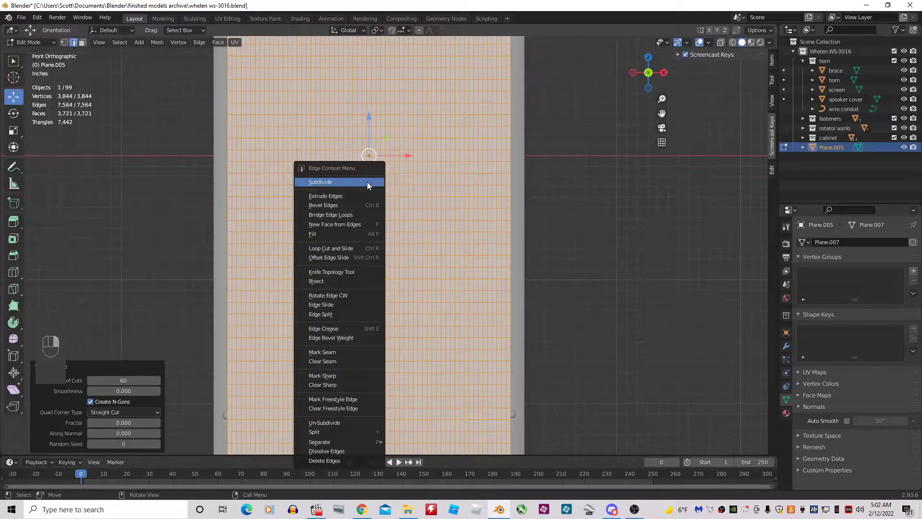
In face select, apply Poke Faces then Tris to Quads for a 7,564-face diamond lattice
key(Escape)
key(3)
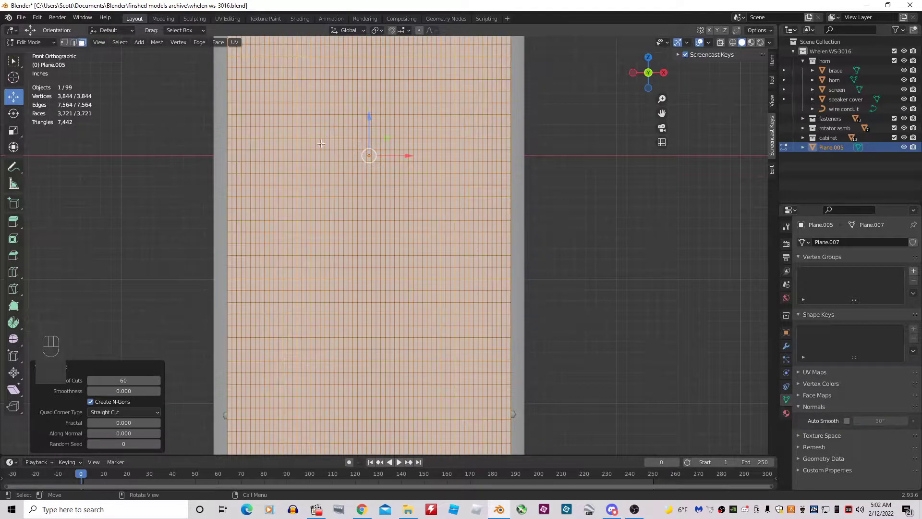
right_click(349, 175)
click(329, 224)
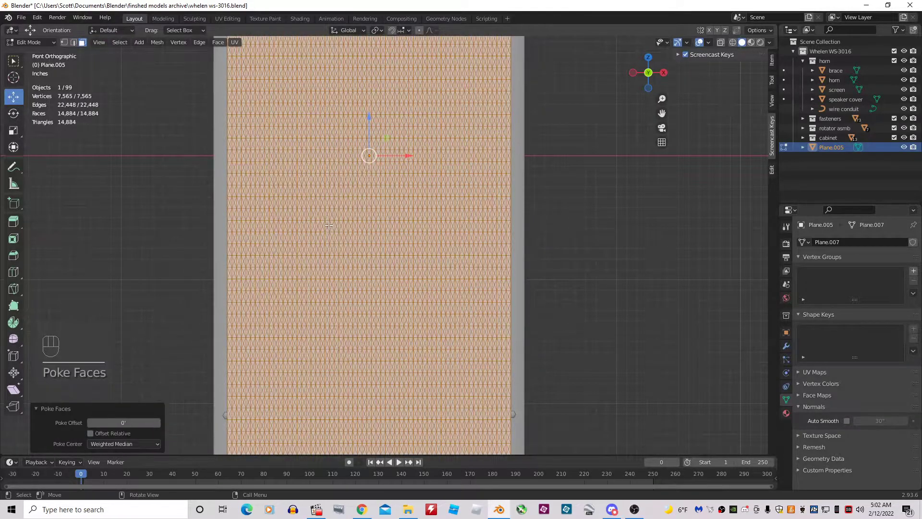
right_click(323, 171)
mouse_move(311, 198)
click(309, 217)
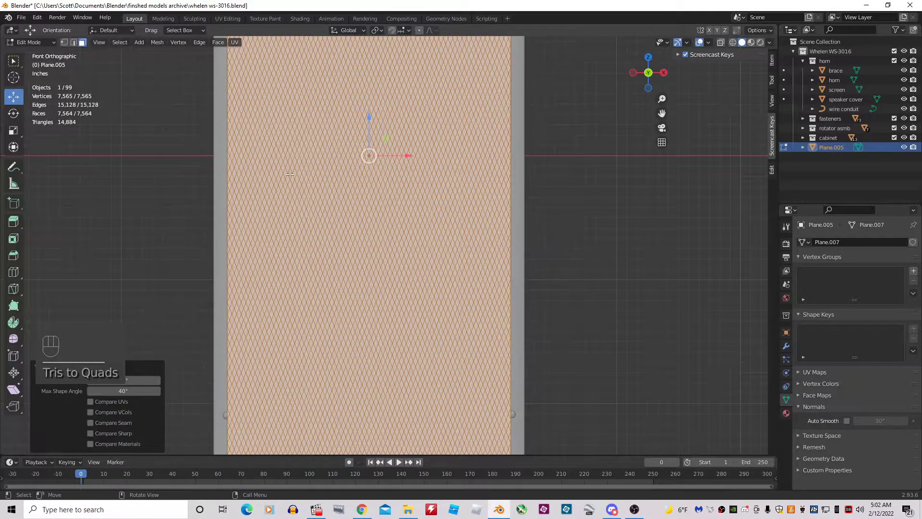
scroll(554, 210, down, 4)
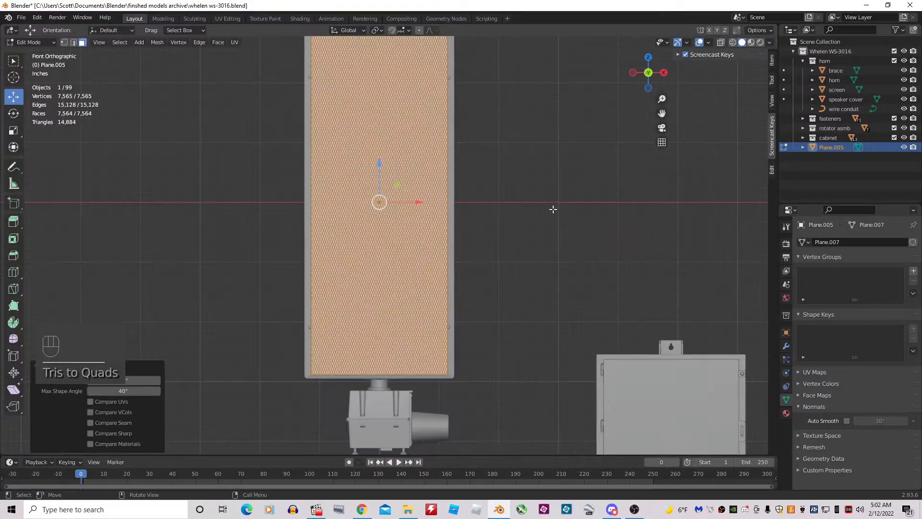
scroll(534, 200, down, 1)
shift+scroll(504, 216, up, 2)
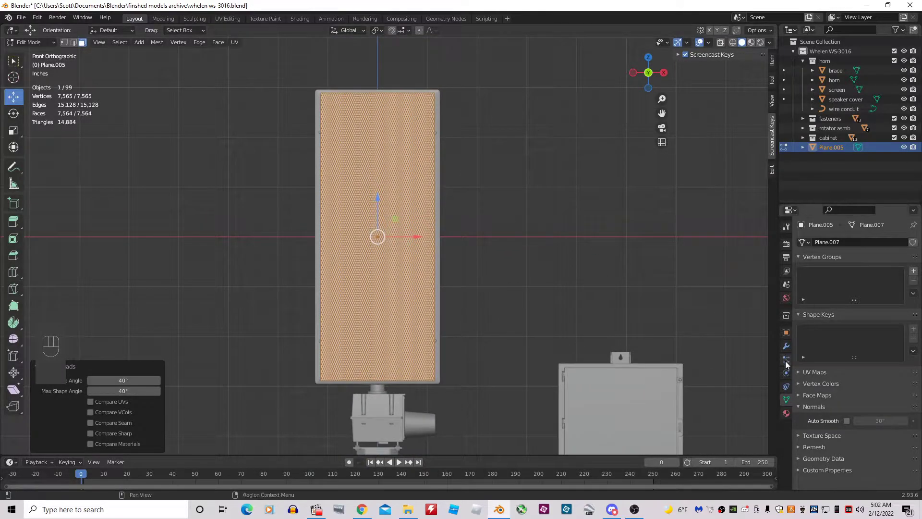
Add a Wireframe modifier to the plane and return to Object Mode
click(784, 347)
click(811, 242)
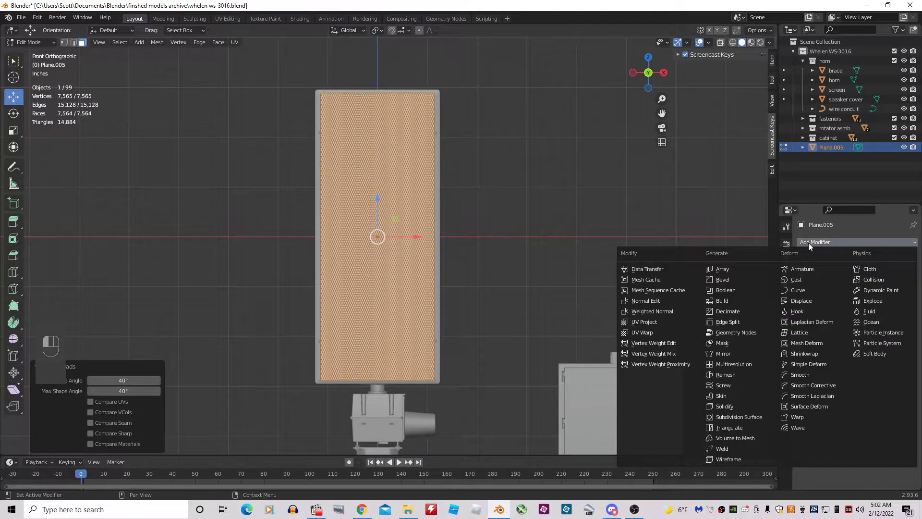
click(728, 460)
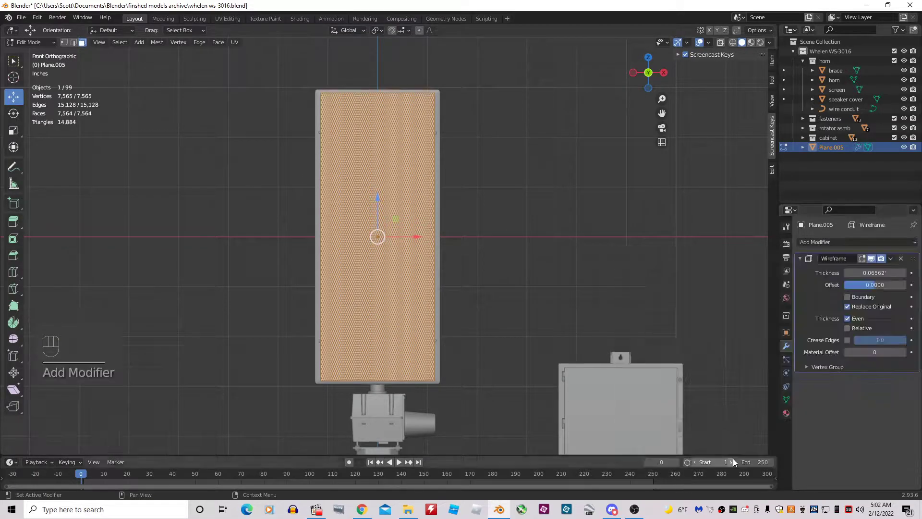
scroll(428, 269, up, 6)
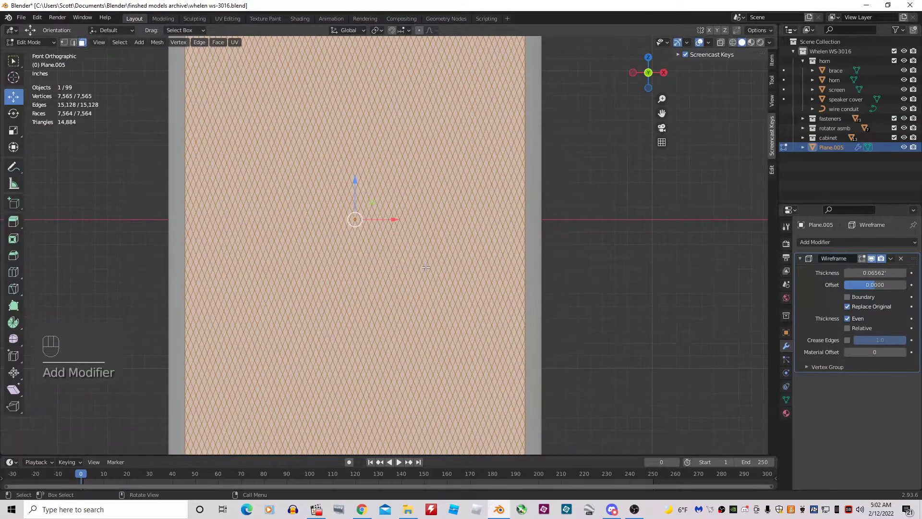
key(Tab)
scroll(437, 246, up, 4)
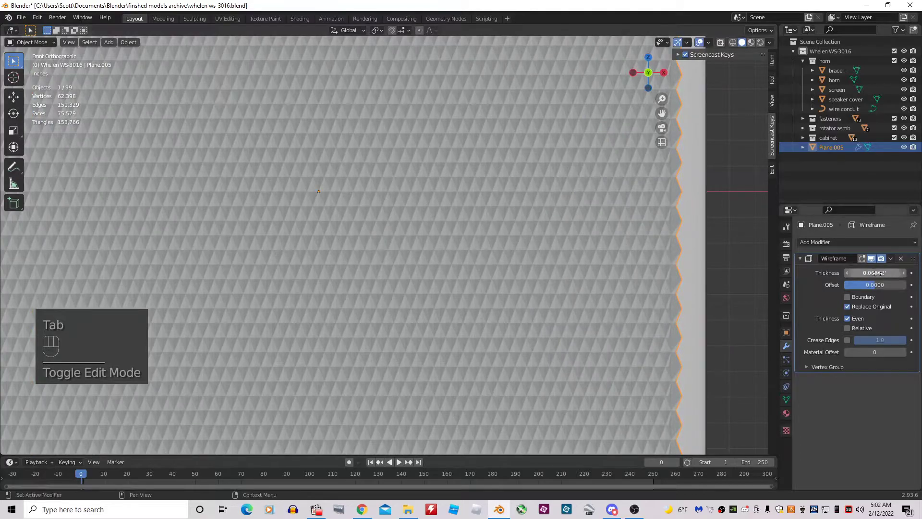
Set Wireframe thickness to 0.006283, apply the modifier, and deselect everything
drag(875, 273, 846, 273)
scroll(727, 215, down, 5)
scroll(588, 203, down, 3)
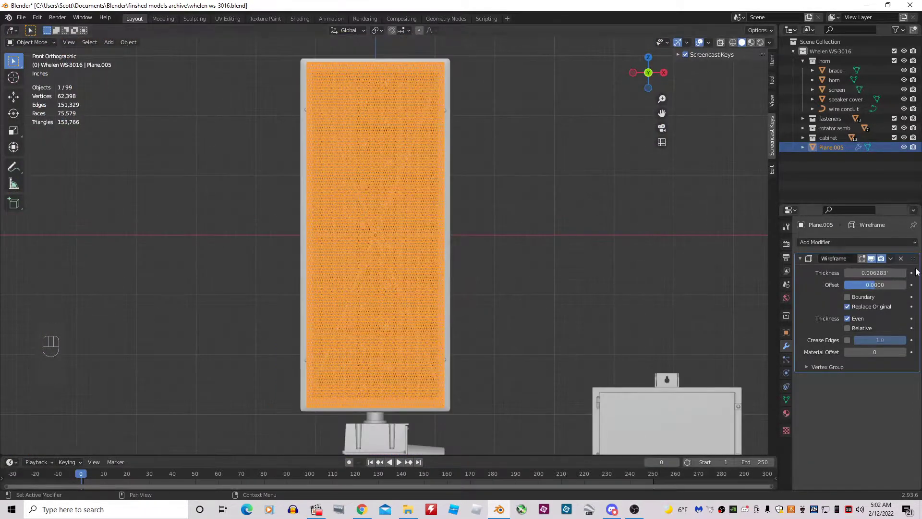
click(891, 258)
click(882, 272)
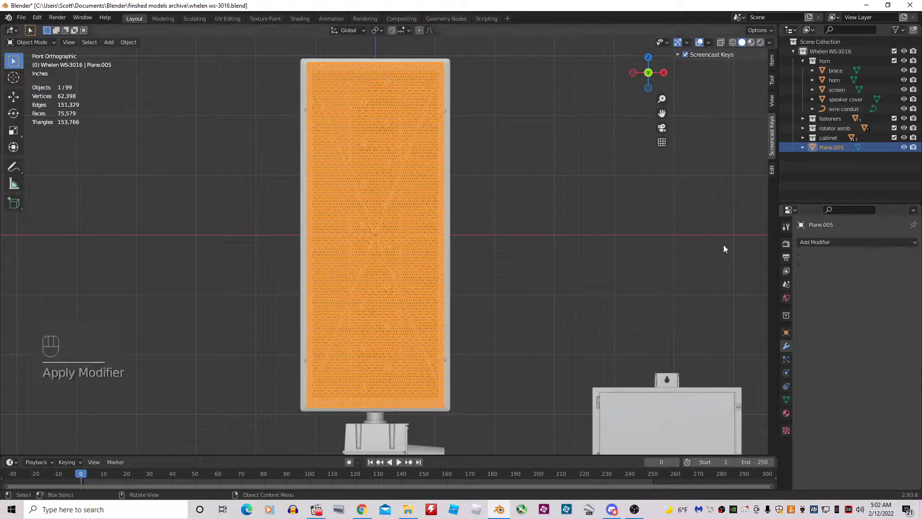
click(458, 214)
scroll(426, 218, up, 5)
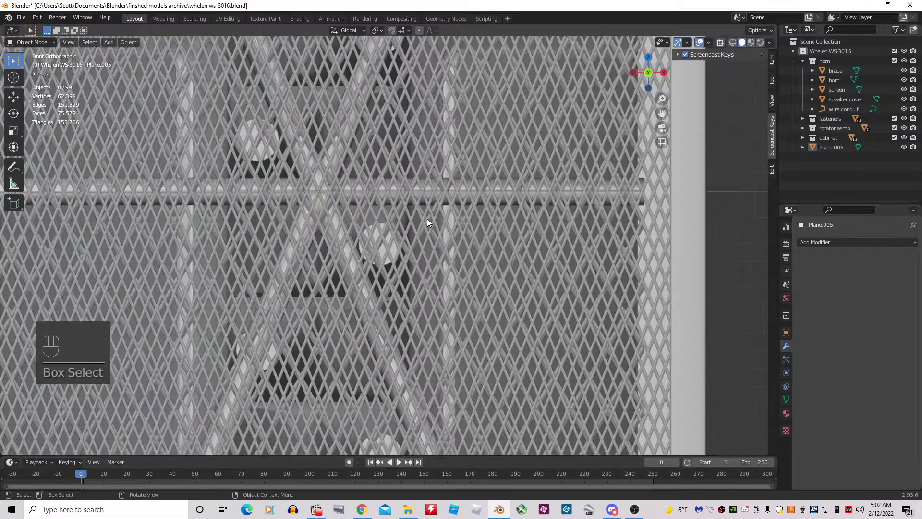
scroll(428, 218, down, 2)
Hide the 'screen' object in the Outliner and inspect the diamond grille from an angle
click(904, 89)
scroll(566, 221, up, 2)
scroll(468, 202, up, 2)
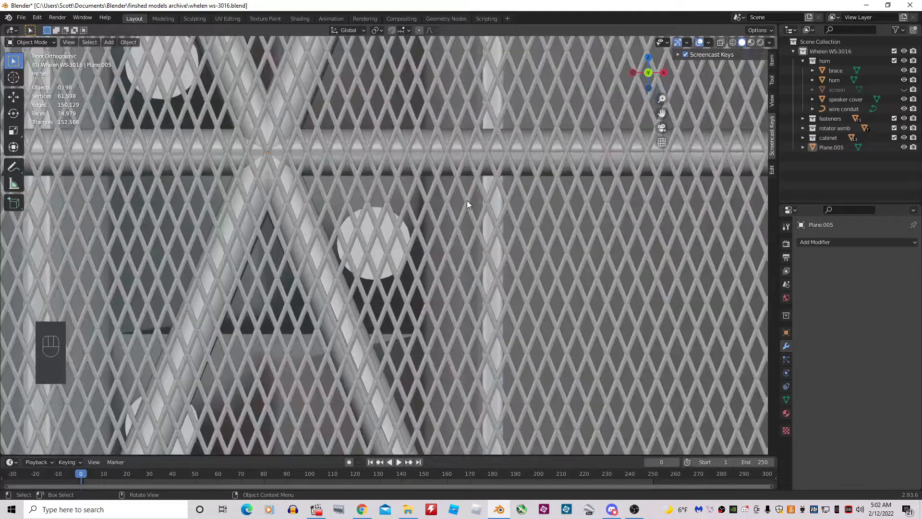
scroll(468, 204, down, 8)
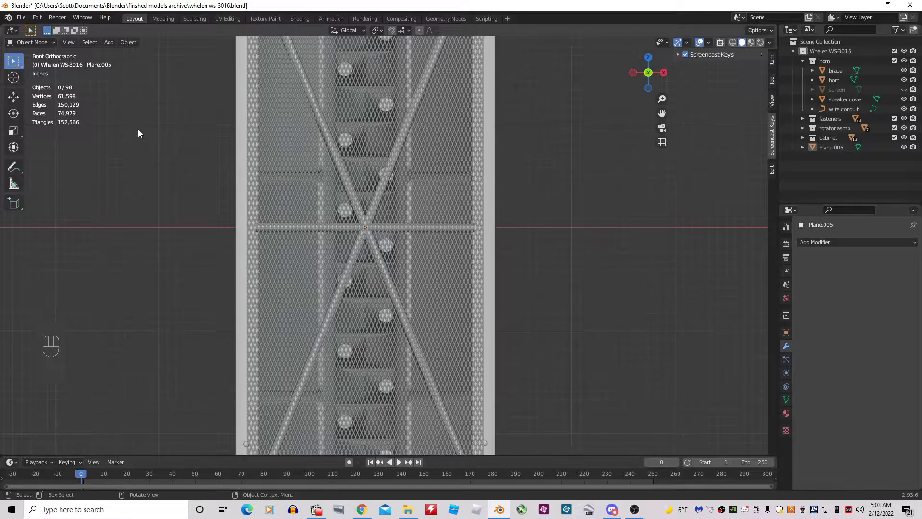
scroll(138, 133, down, 3)
scroll(287, 143, up, 1)
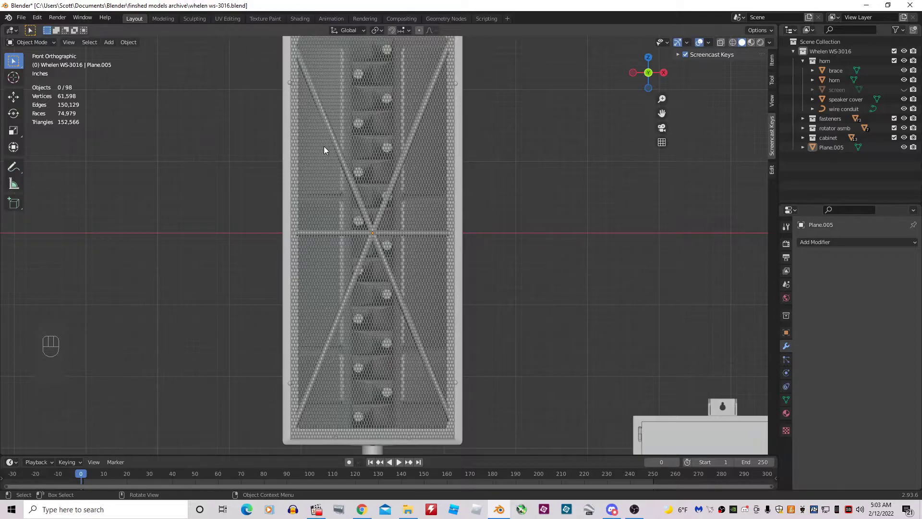
scroll(321, 147, down, 2)
middle_drag(333, 153, 477, 210)
scroll(330, 152, down, 1)
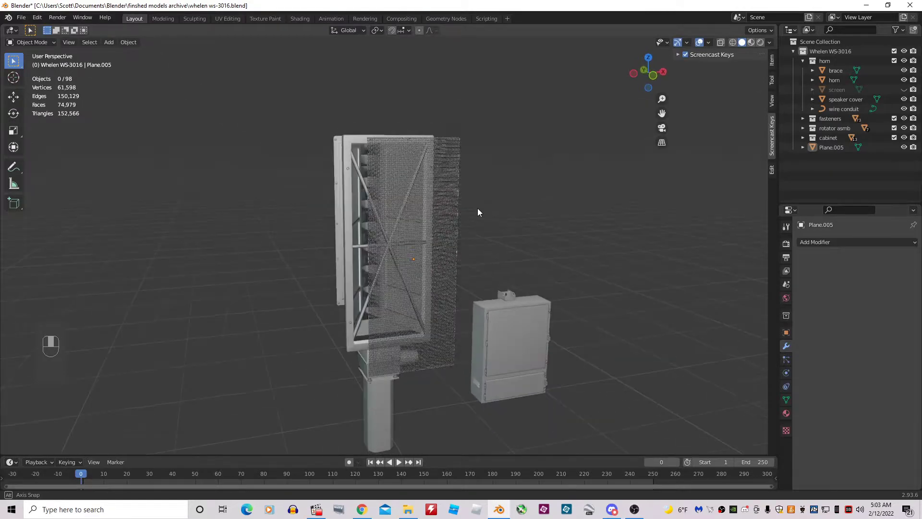
Delete the wire grille and add a new plane in front view
click(422, 222)
key(x)
click(422, 222)
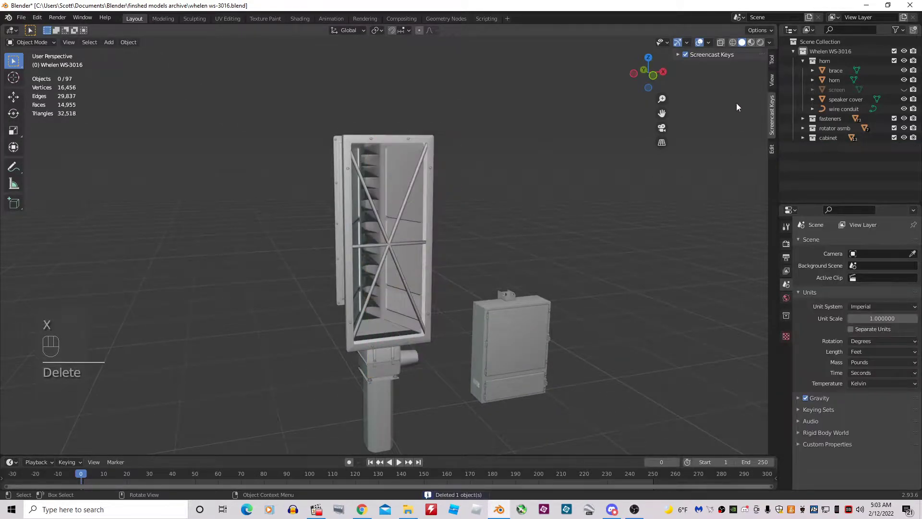
click(652, 78)
click(109, 42)
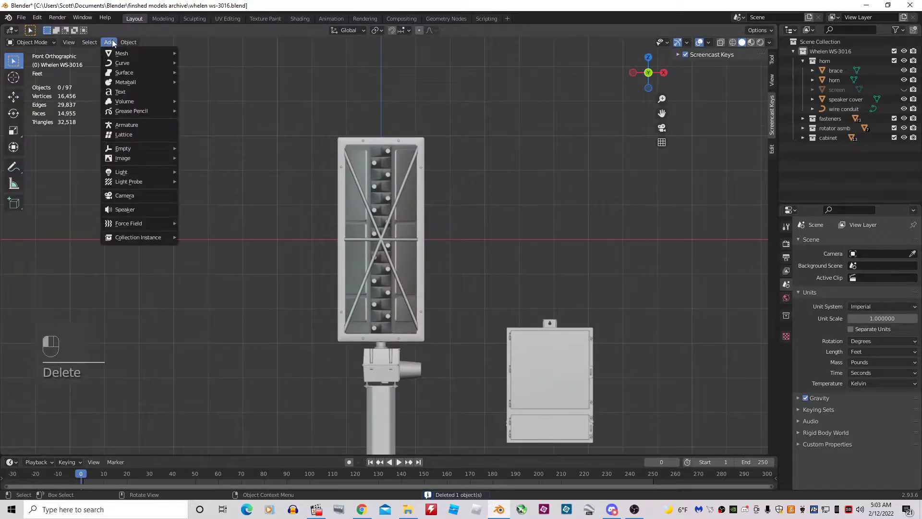
mouse_move(117, 53)
click(225, 53)
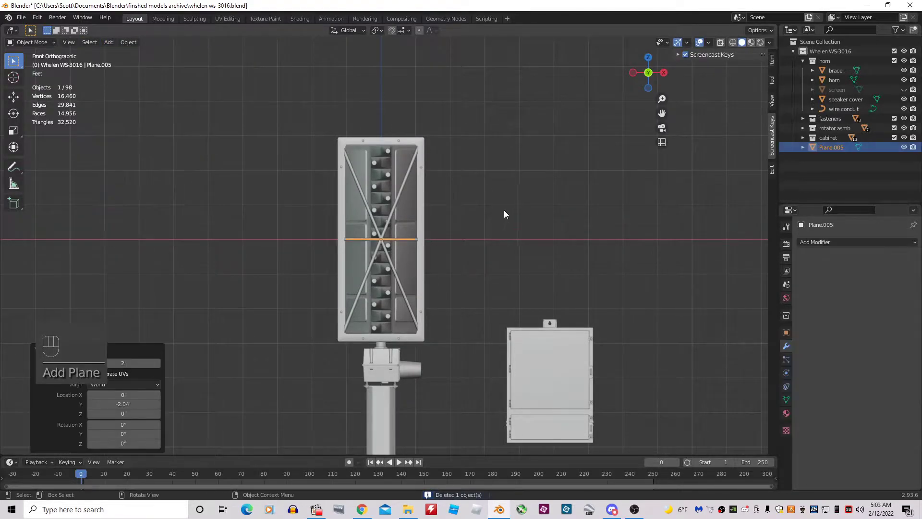
scroll(502, 212, up, 5)
scroll(501, 213, down, 3)
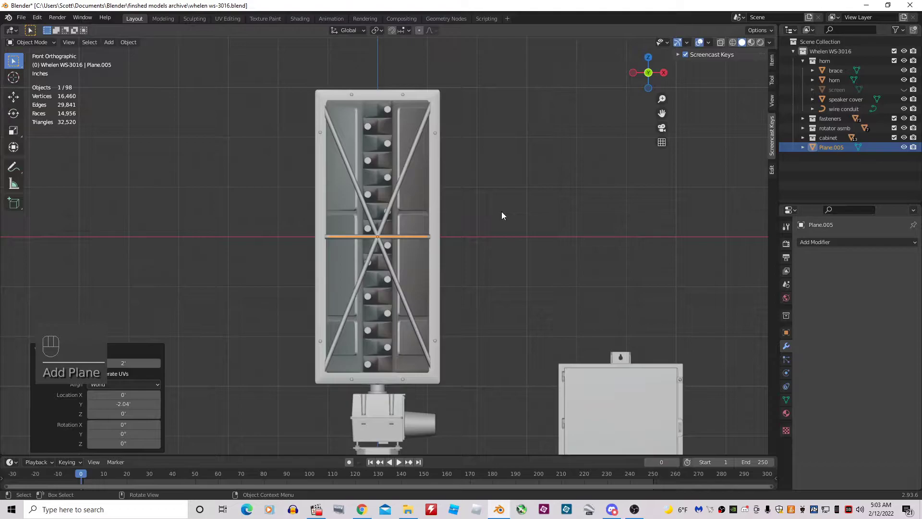
Stand the new plane upright with a 90° rotation on X
key(r)
key(x)
key(KP_9)
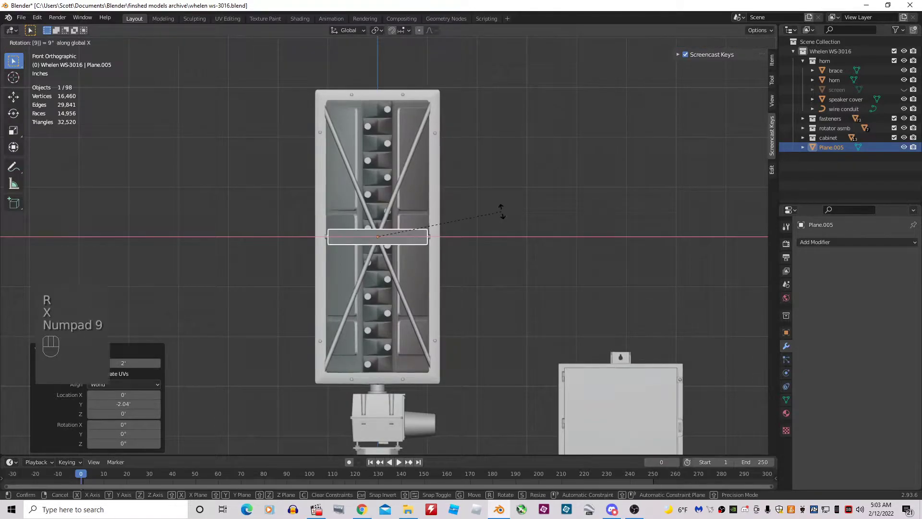
key(KP_0)
key(KP_Enter)
scroll(394, 223, up, 4)
scroll(394, 224, down, 7)
scroll(395, 224, up, 4)
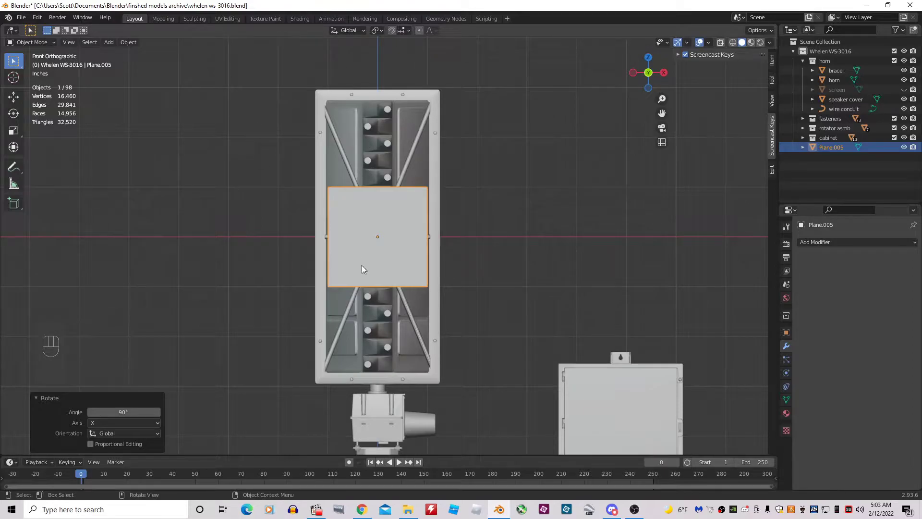
scroll(396, 233, down, 4)
Scale the plane up to 5.074 and switch to wireframe shading
key(s)
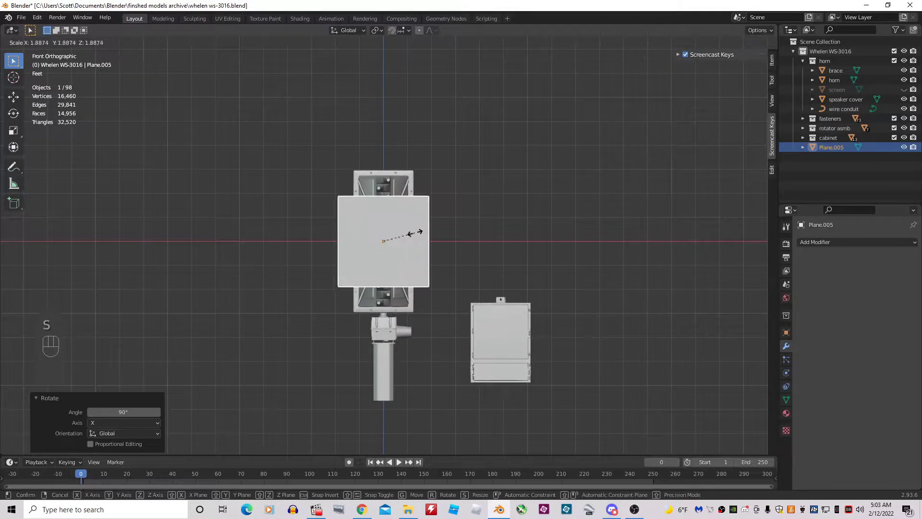
click(469, 224)
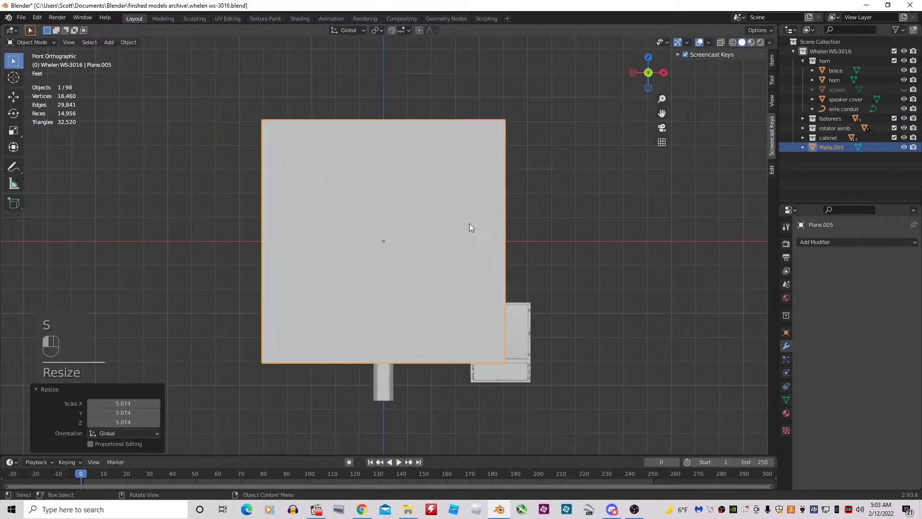
key(shift+z)
scroll(462, 224, up, 1)
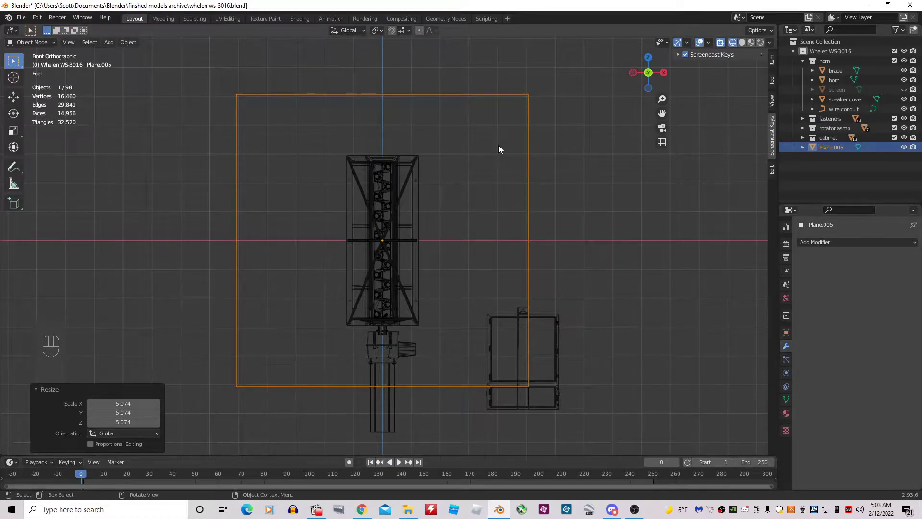
Rotate the plane 45° around Y into a diamond orientation
key(r)
key(y)
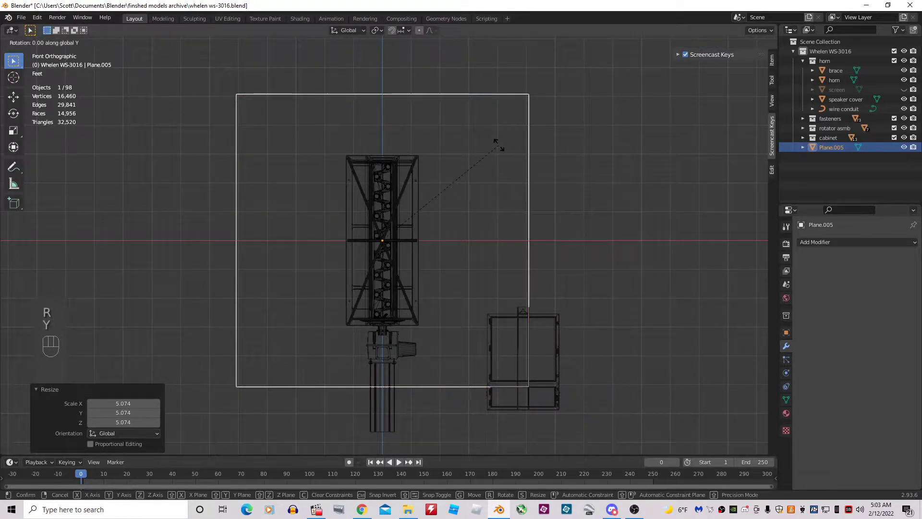
key(KP_9)
key(KP_0)
key(BackSpace)
key(BackSpace)
key(KP_4)
key(KP_5)
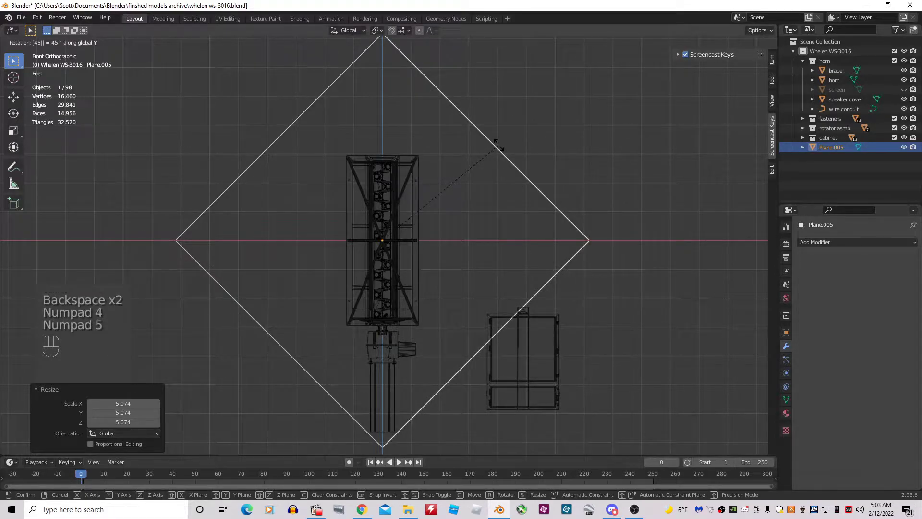
key(KP_Enter)
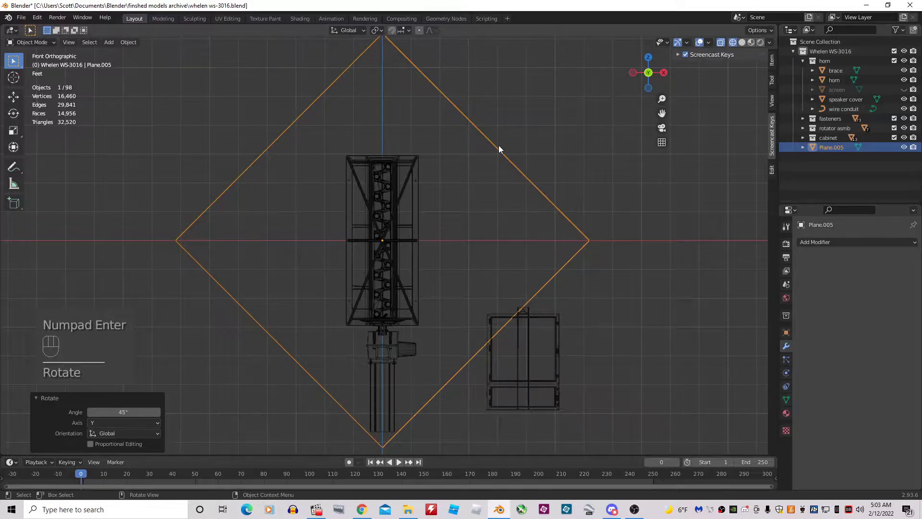
Rotate the plane a further 15° around Y
key(r)
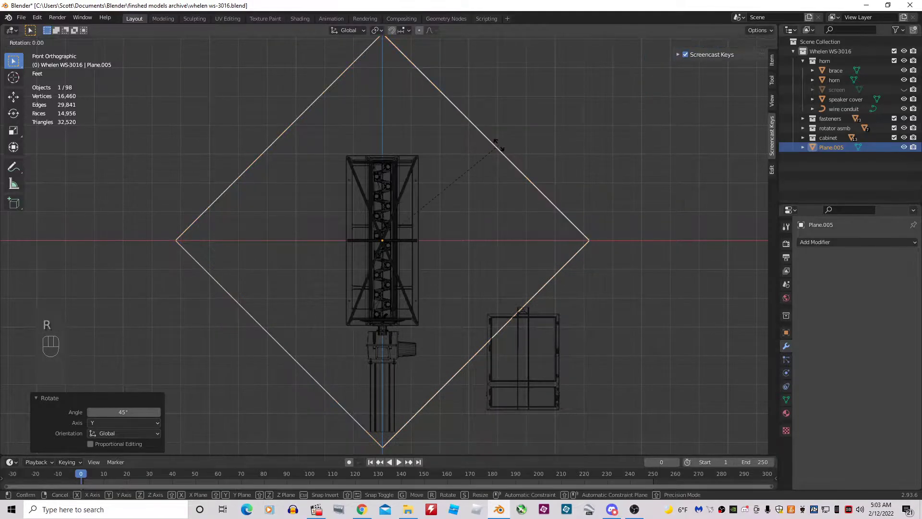
key(y)
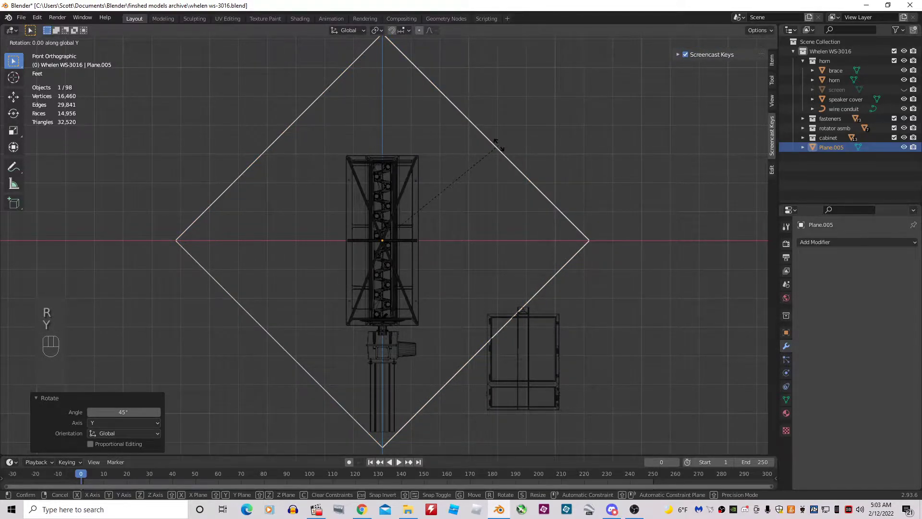
key(KP_3)
key(BackSpace)
key(KP_1)
key(KP_5)
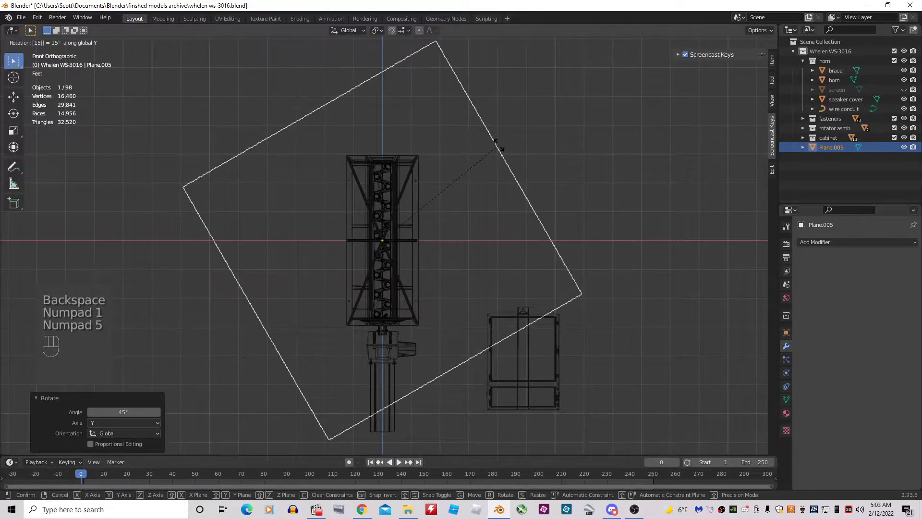
key(KP_Enter)
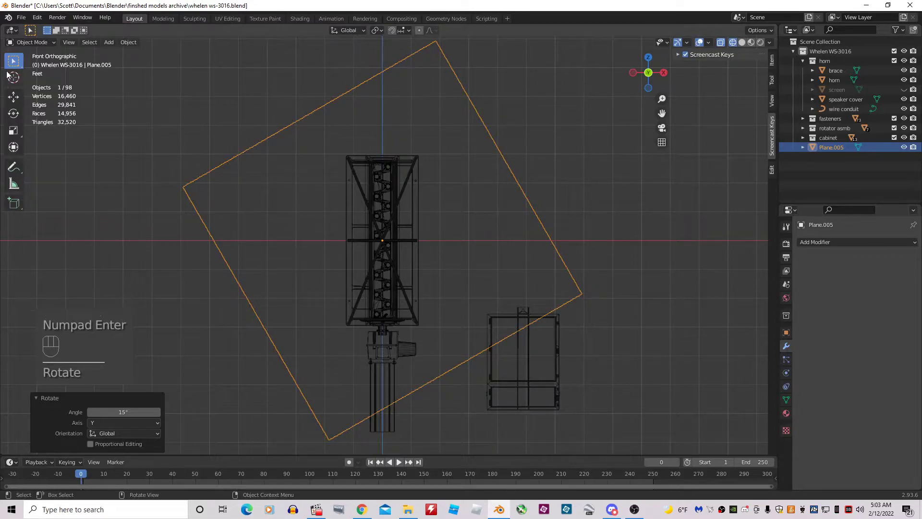
Enter Edit Mode in edge select and select the plane's two opposite edges
click(53, 41)
click(44, 60)
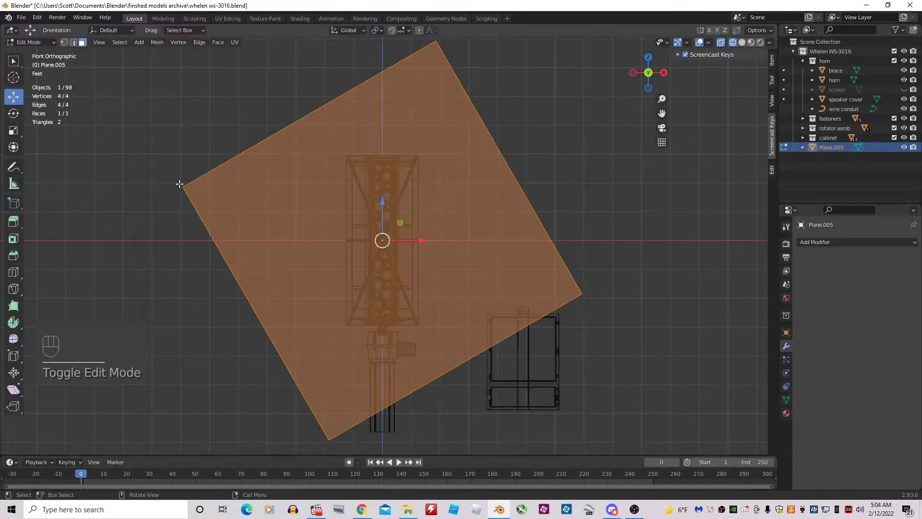
click(73, 43)
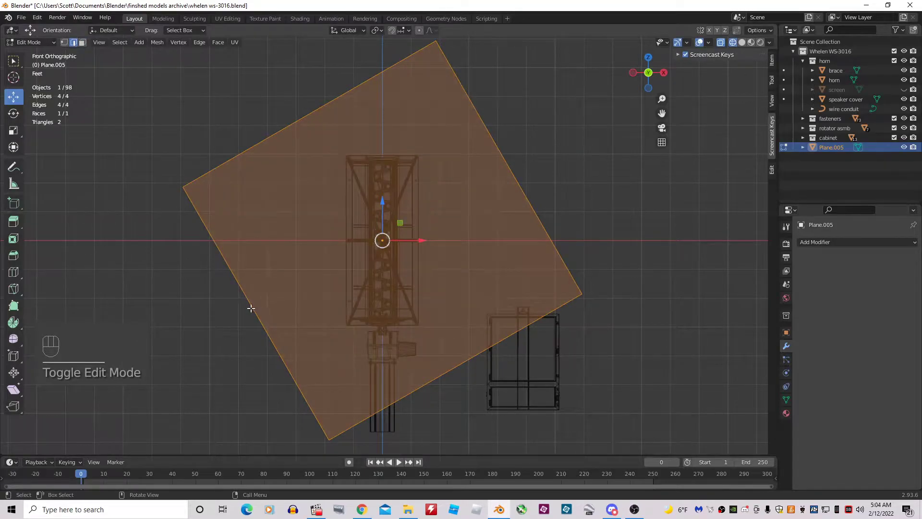
shift+click(252, 307)
shift+click(512, 173)
Subdivide between those edges with 90 cuts into 91 parallel strips
right_click(508, 175)
click(508, 175)
click(123, 380)
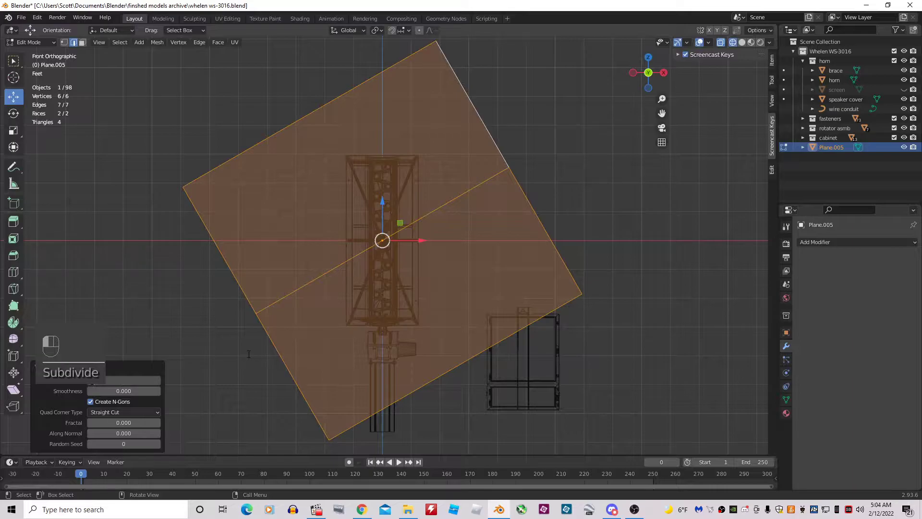
text(90)
key(Return)
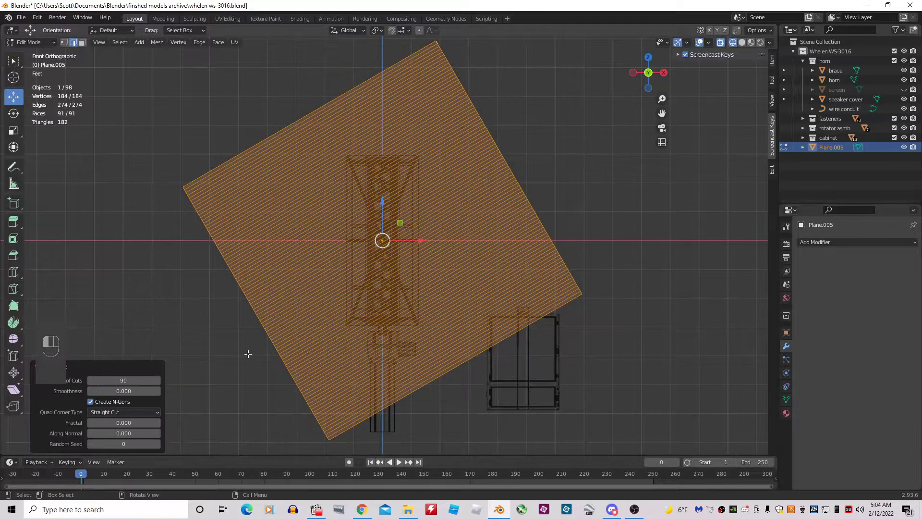
scroll(381, 241, up, 3)
scroll(379, 239, down, 3)
Duplicate the slatted plane in place and rotate the copy 57.6° around Y
key(shift)
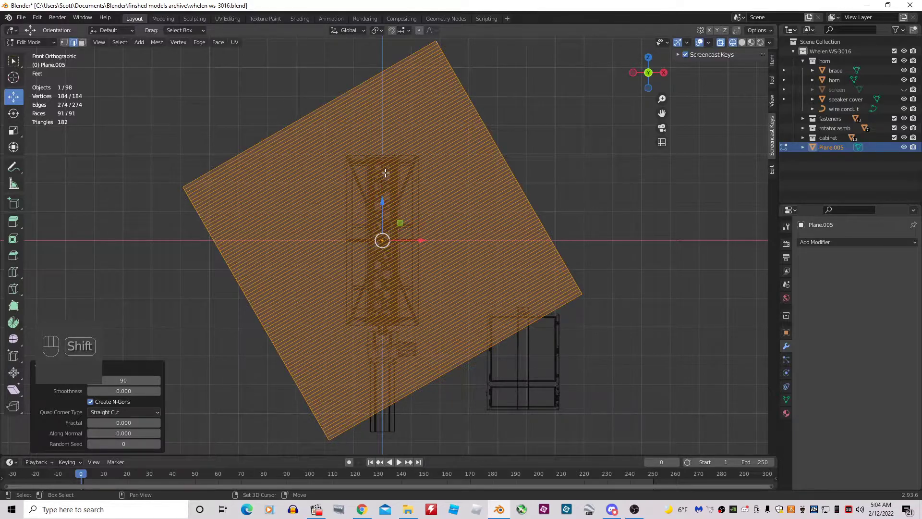
key(shift+d)
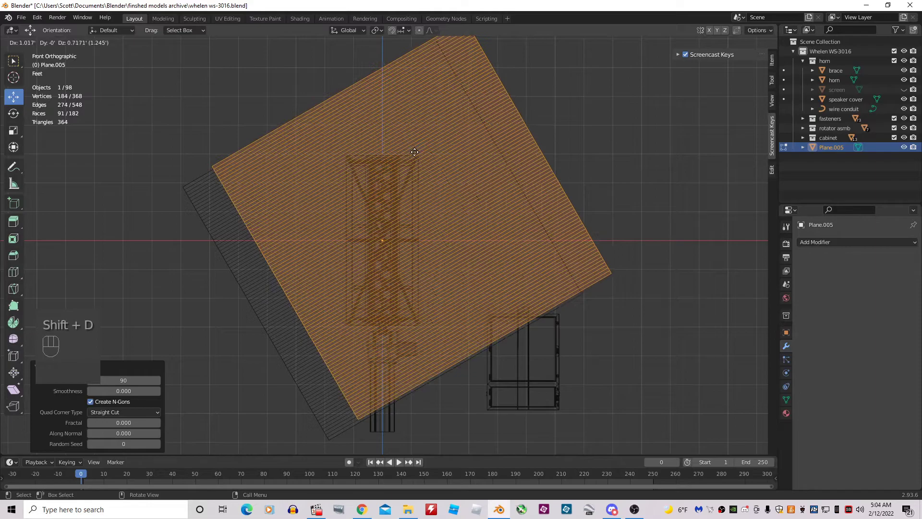
right_click(414, 150)
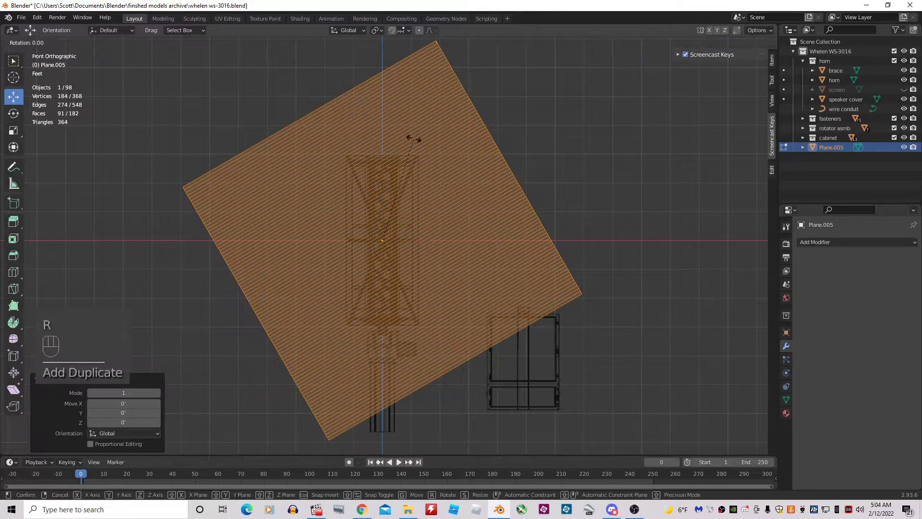
key(y)
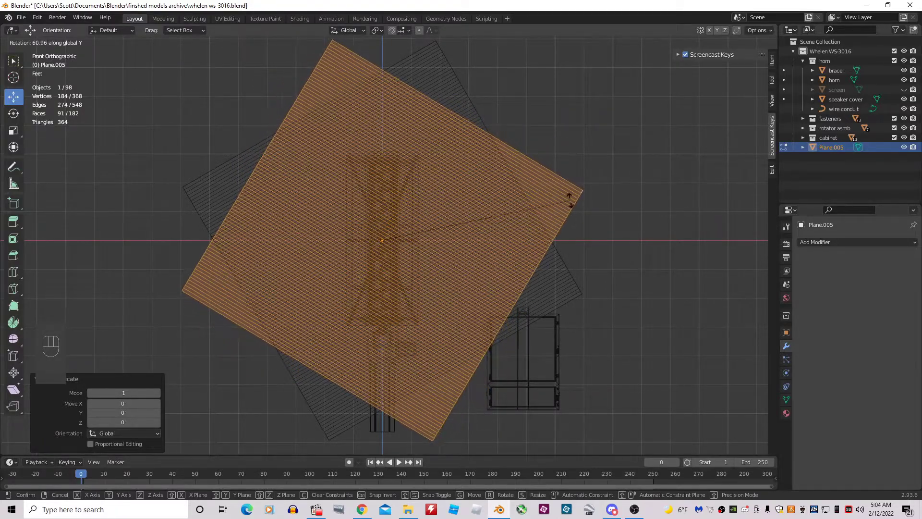
key(shift)
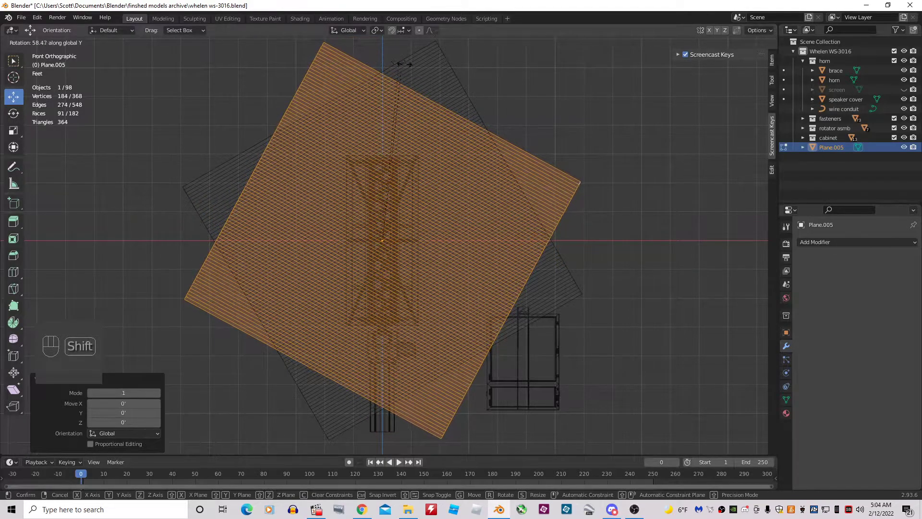
click(319, 58)
Back in Object Mode, rotate Plane.005 to about -88.7° around the Y axis
key(Tab)
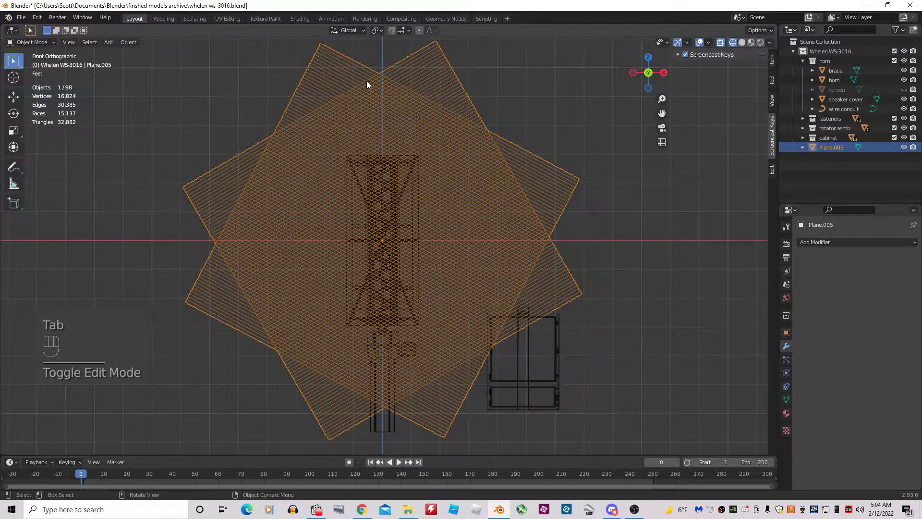
key(r)
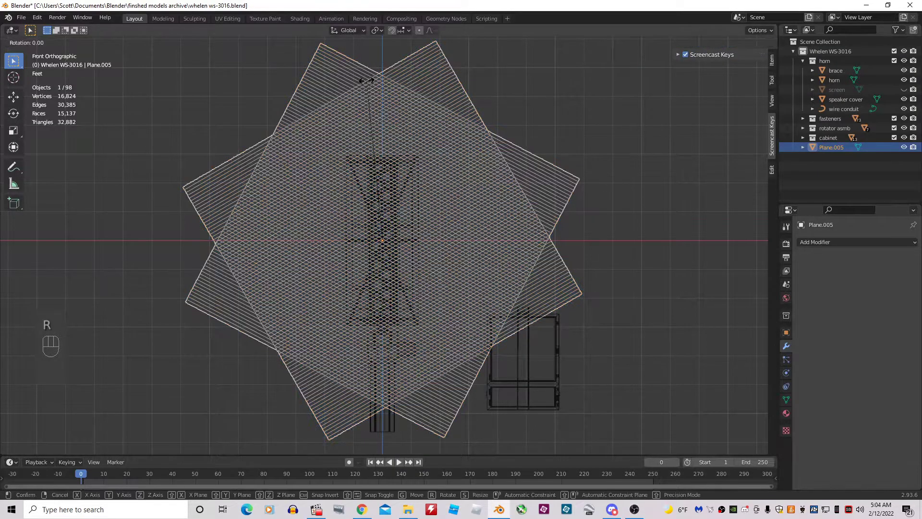
key(y)
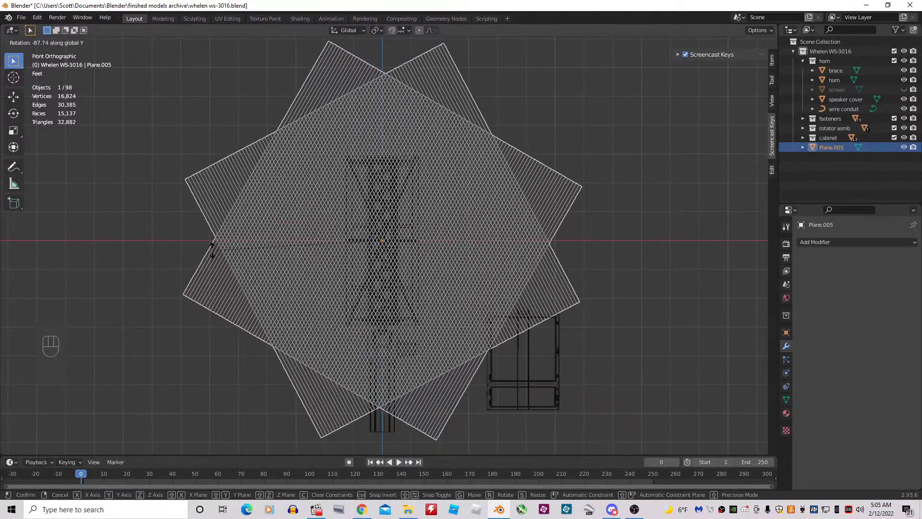
key(shift)
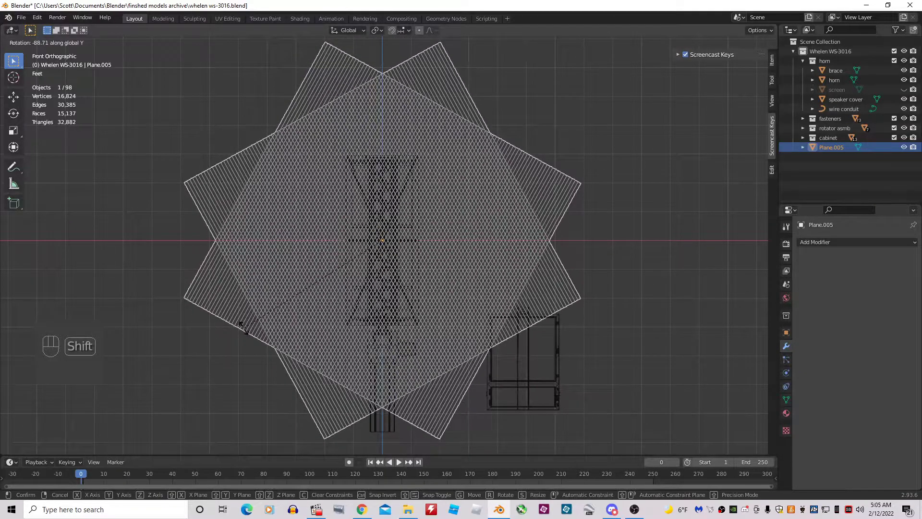
click(242, 328)
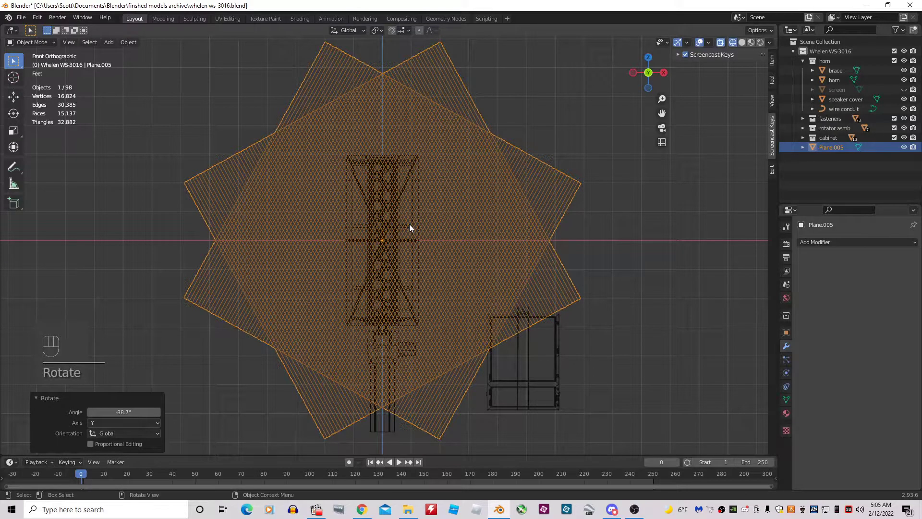
scroll(410, 226, up, 8)
scroll(411, 226, down, 6)
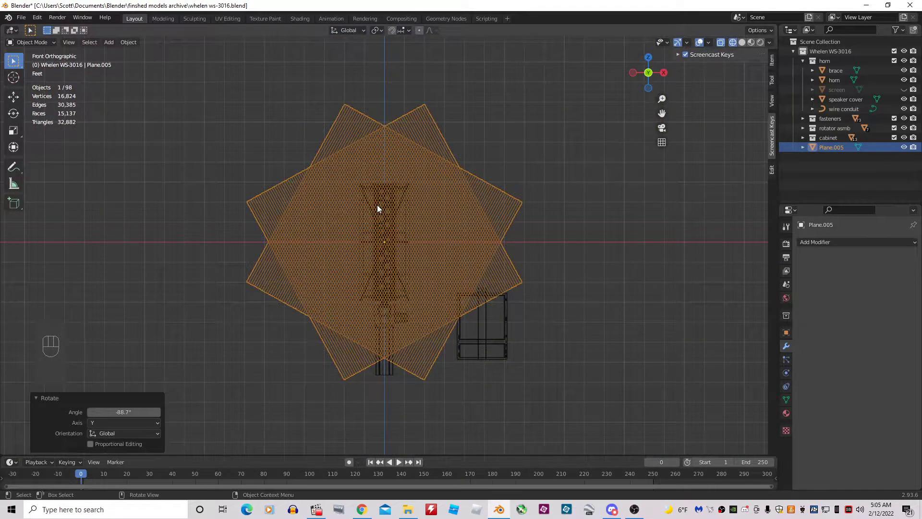
Bring up the grid object's context menu and dismiss it without smoothing
right_click(377, 206)
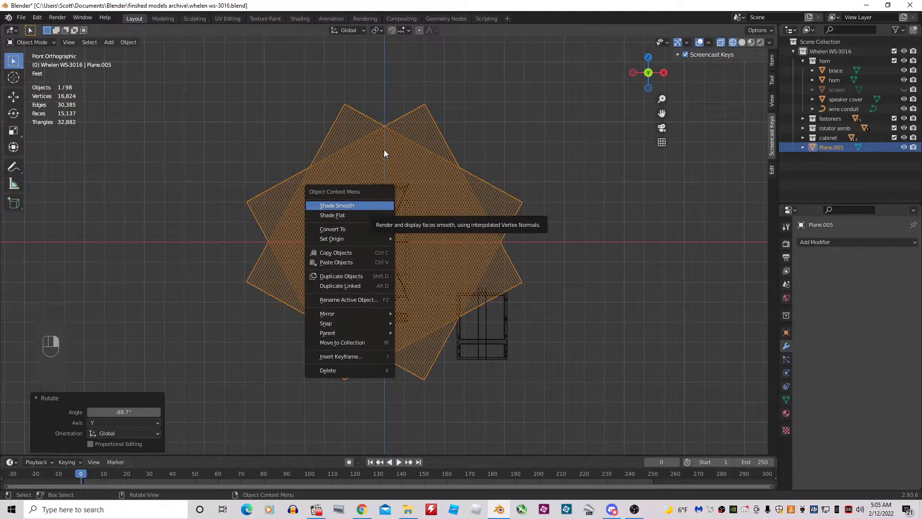
key(Escape)
scroll(385, 153, up, 4)
scroll(384, 154, down, 3)
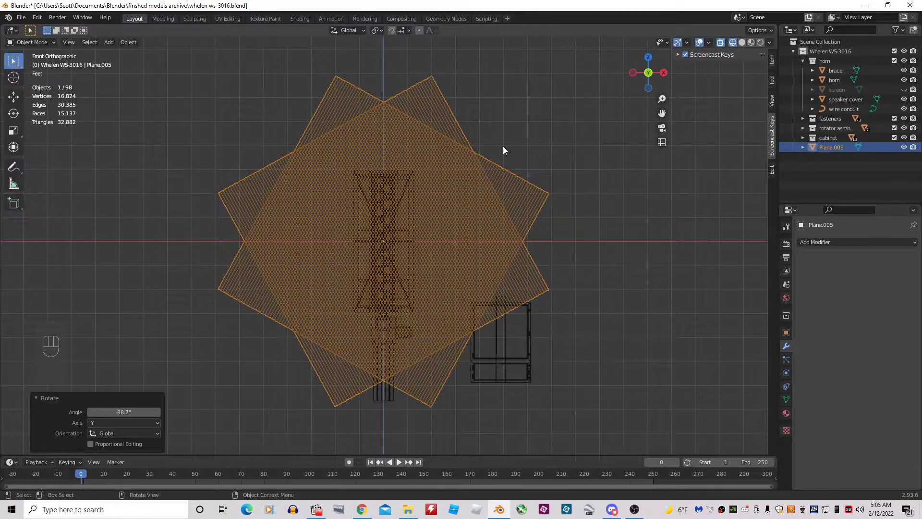
Add a Wireframe modifier to Plane.005 with 0.004033' thickness, shown in solid shading
click(844, 242)
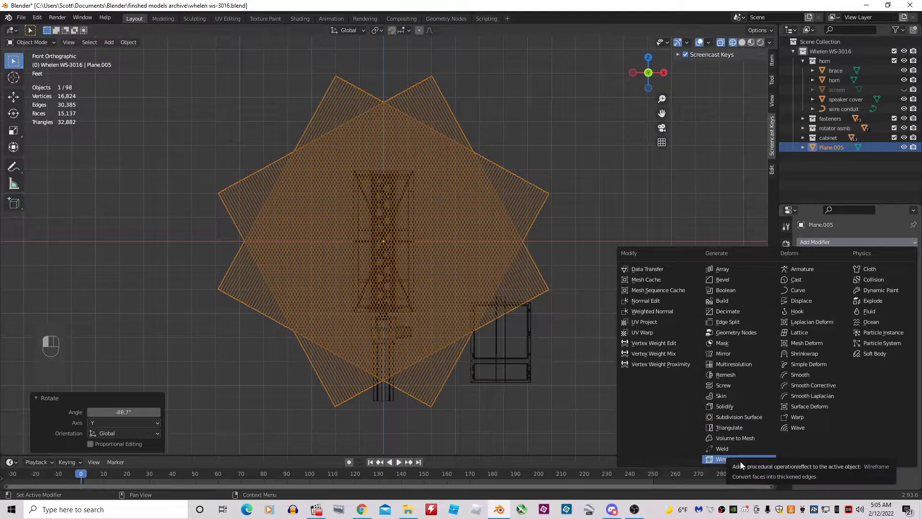
click(719, 459)
scroll(414, 241, up, 5)
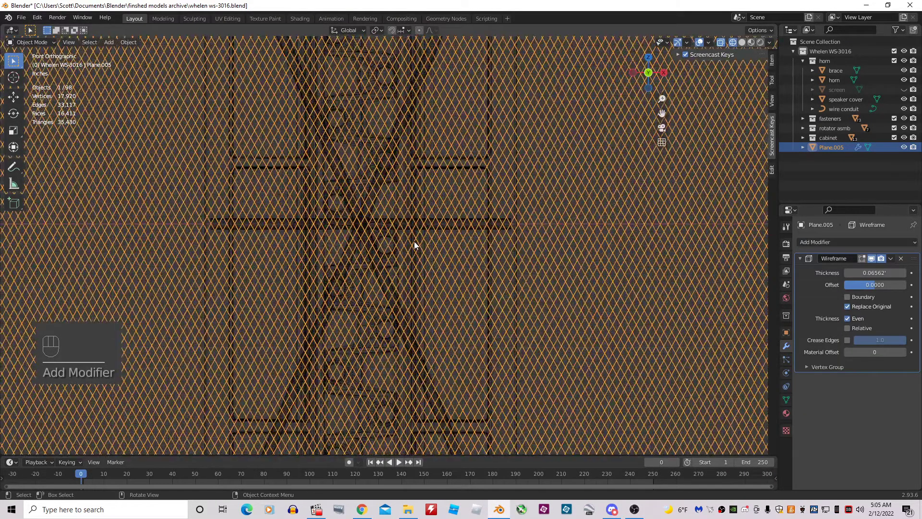
drag(853, 272, 817, 296)
scroll(585, 321, down, 8)
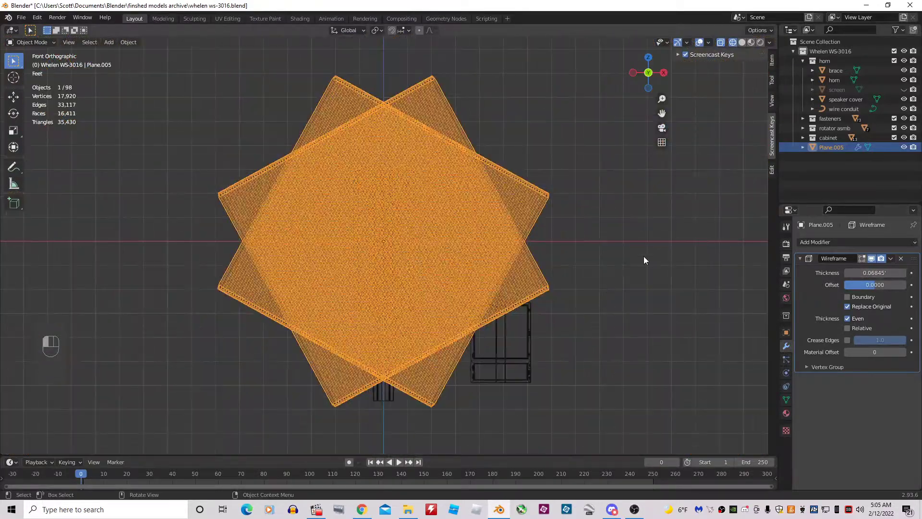
click(644, 256)
key(shift+z)
scroll(512, 254, up, 6)
scroll(511, 254, up, 8)
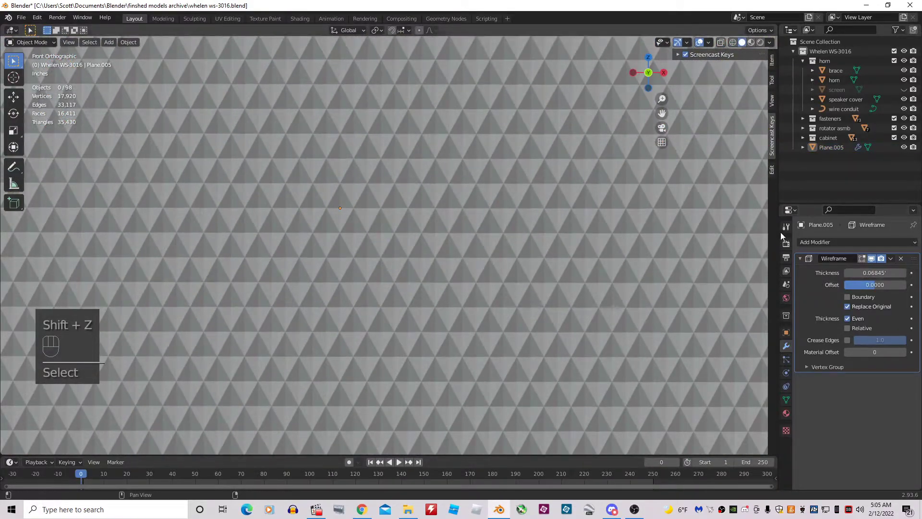
drag(874, 273, 826, 272)
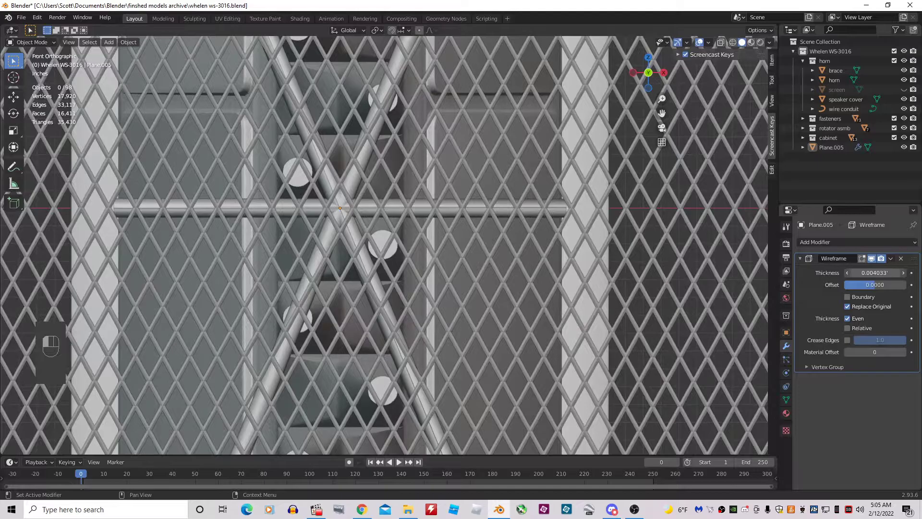
scroll(684, 247, down, 10)
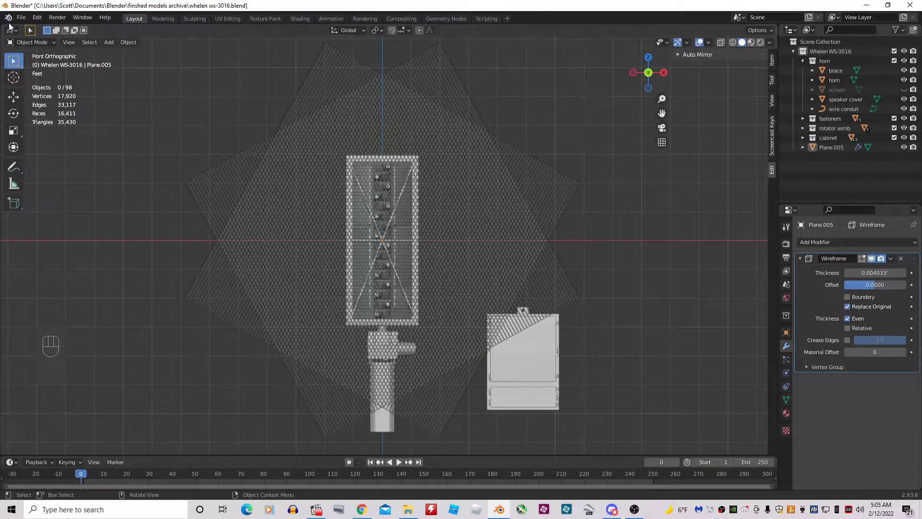
Add a mesh cube to the scene
click(108, 42)
mouse_move(110, 51)
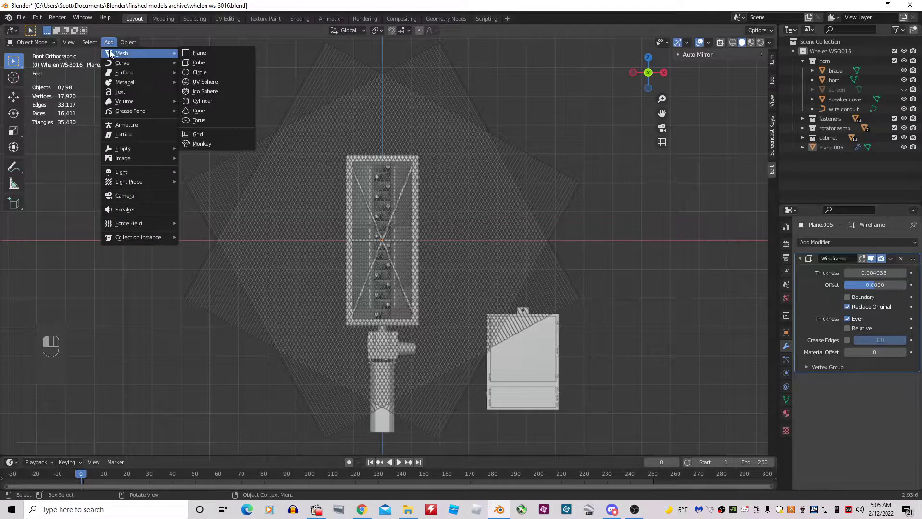
click(186, 64)
scroll(396, 248, up, 2)
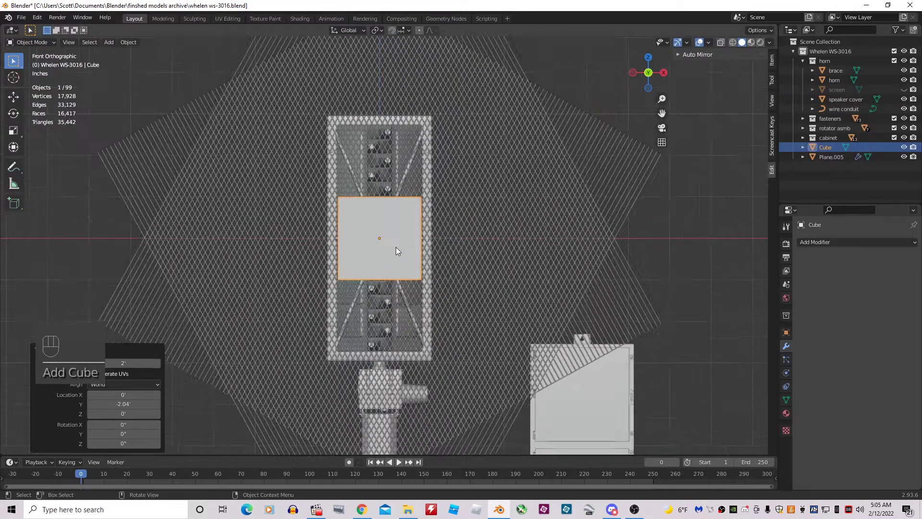
Scale the cube to 2.856 along Z, 1.165 along X, then 1.005 along Z
key(s)
key(z)
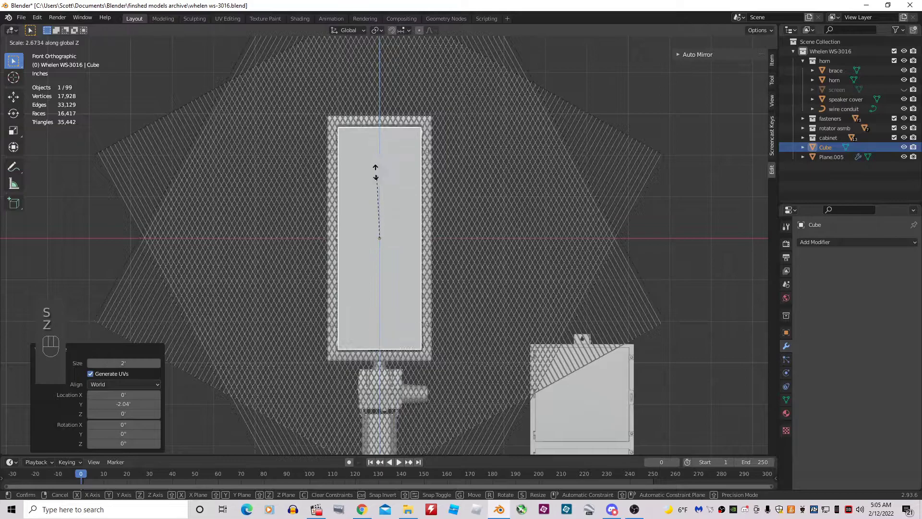
click(381, 175)
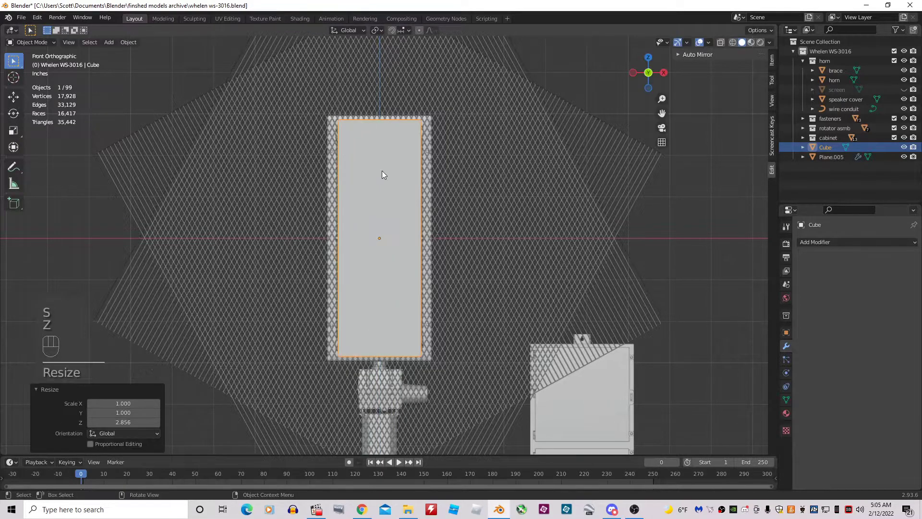
key(s)
key(x)
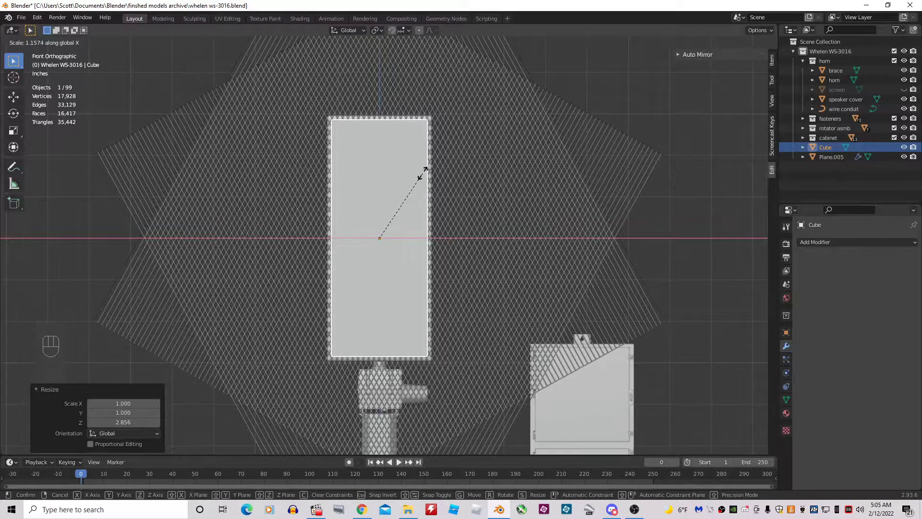
click(426, 168)
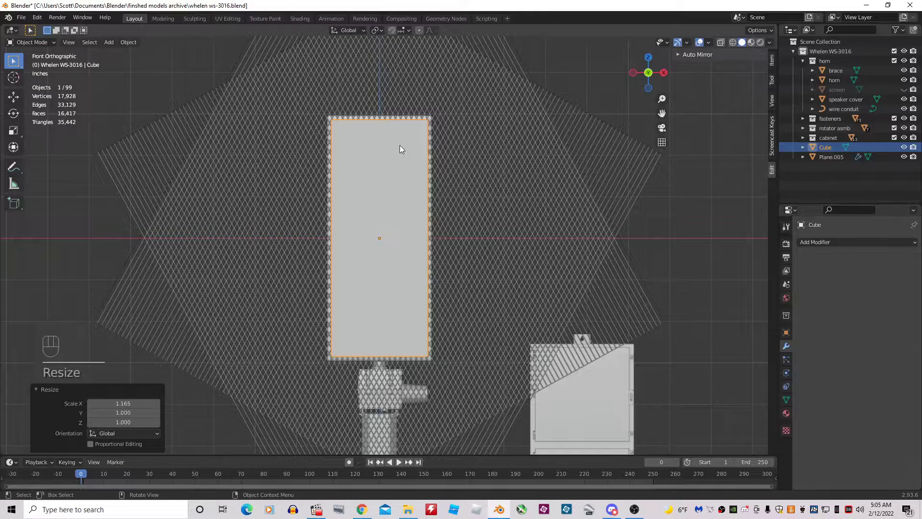
key(s)
key(z)
key(shift)
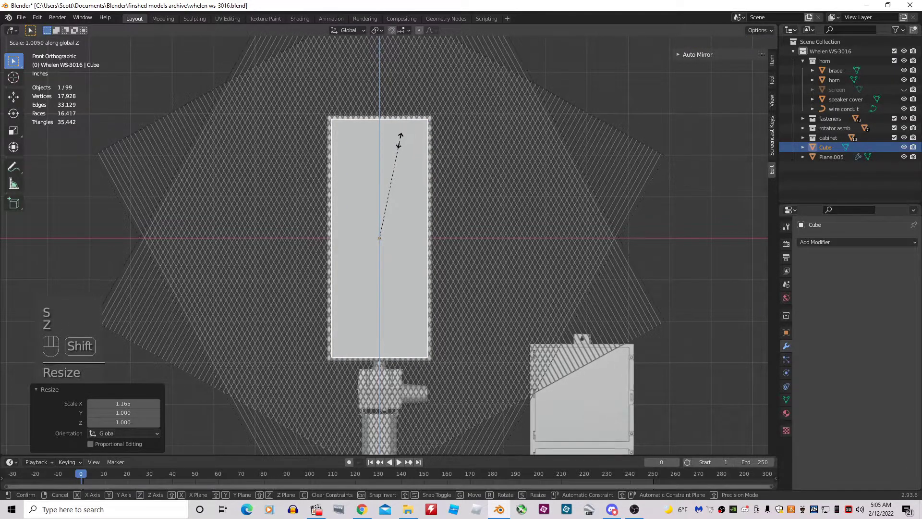
click(401, 141)
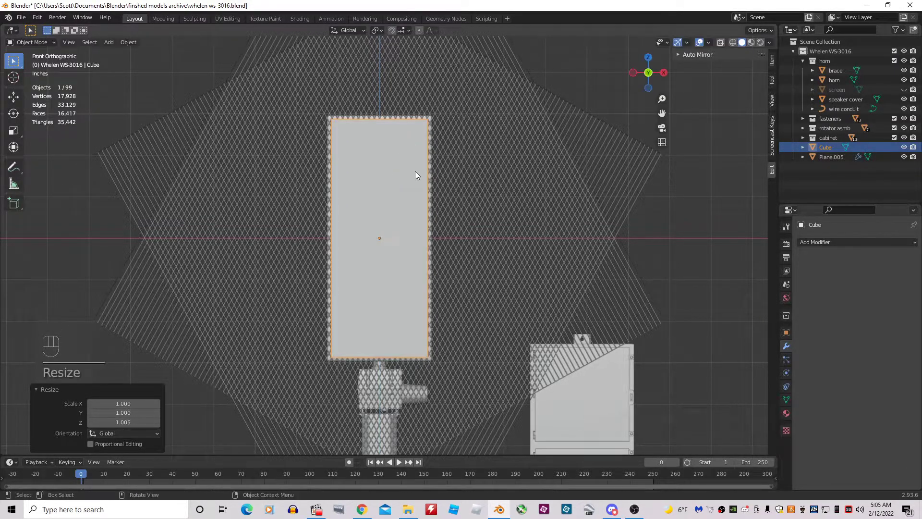
scroll(418, 172, down, 3)
middle_drag(420, 172, 370, 188)
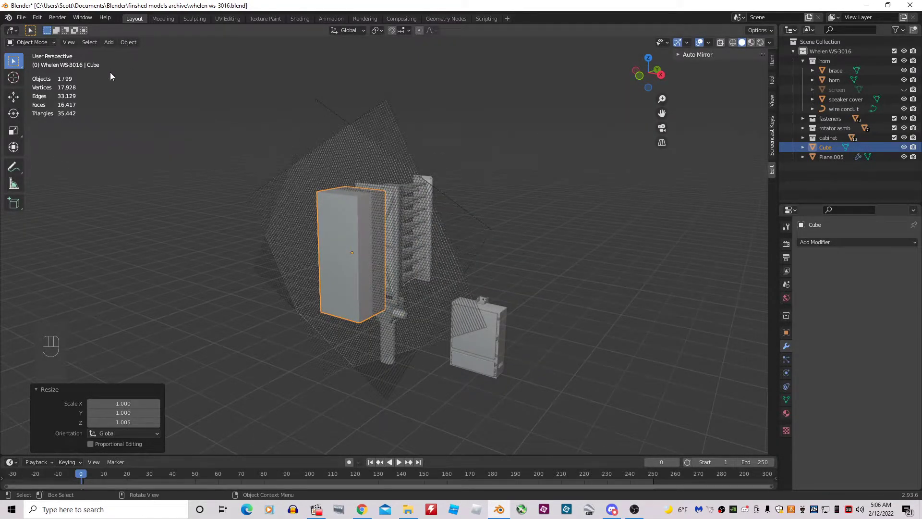
In Edit Mode, extrude the cube's right-hand face about 5.92 ft along X
key(Tab)
scroll(317, 232, up, 2)
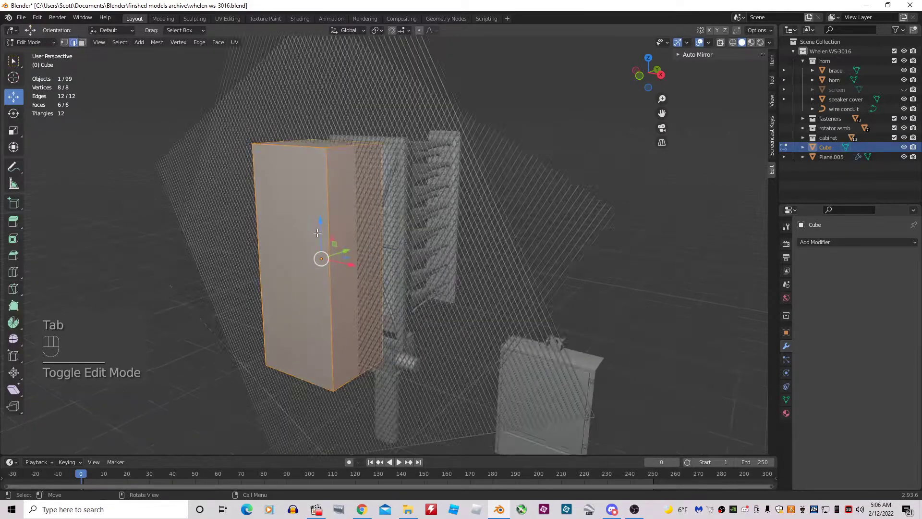
click(345, 229)
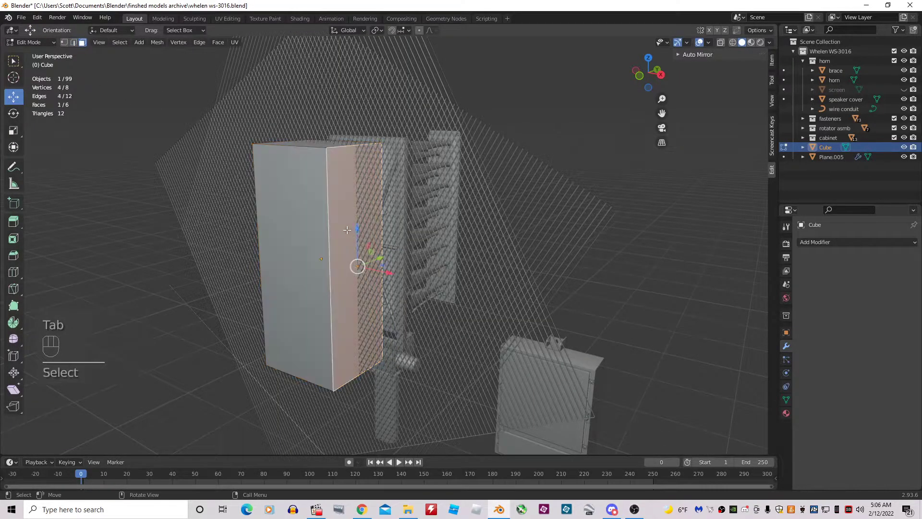
key(e)
key(z)
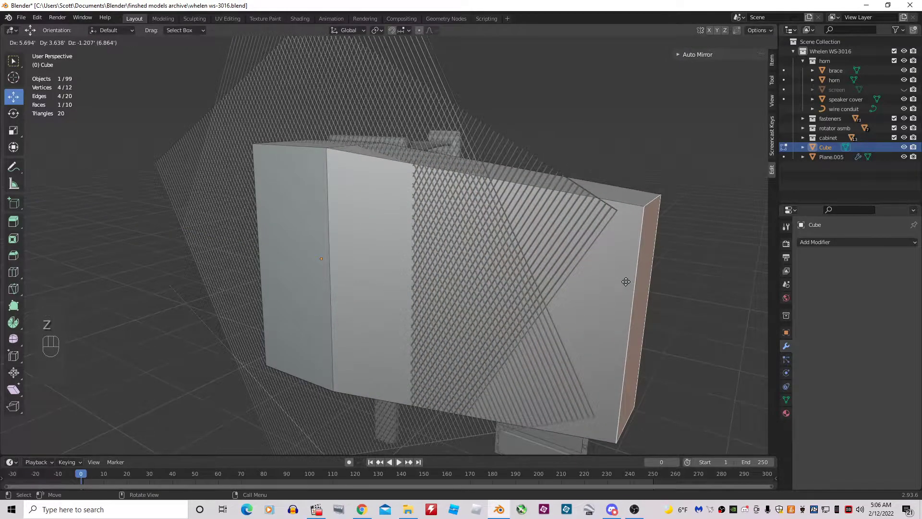
key(x)
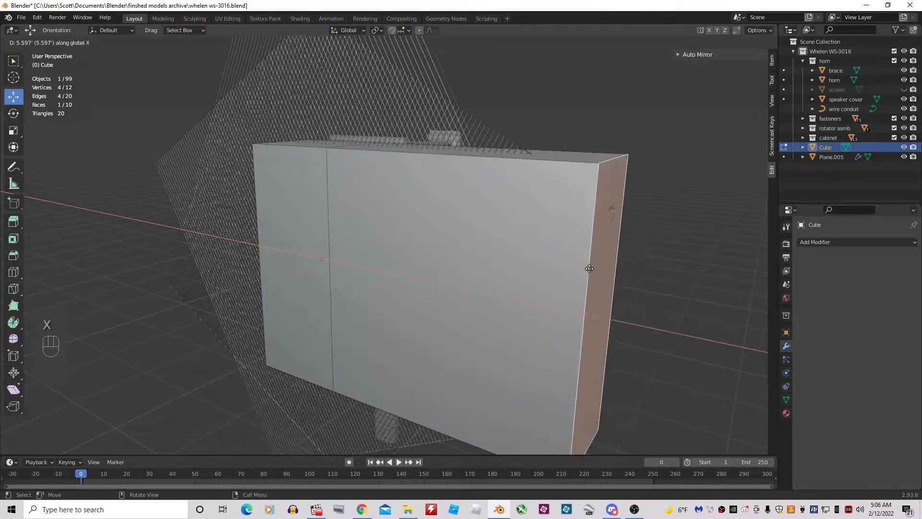
click(607, 272)
scroll(607, 273, down, 5)
middle_drag(607, 272, 444, 249)
Extrude the cube's opposite face about 5.78 ft to the left along X
click(489, 232)
scroll(575, 245, up, 5)
key(e)
key(z)
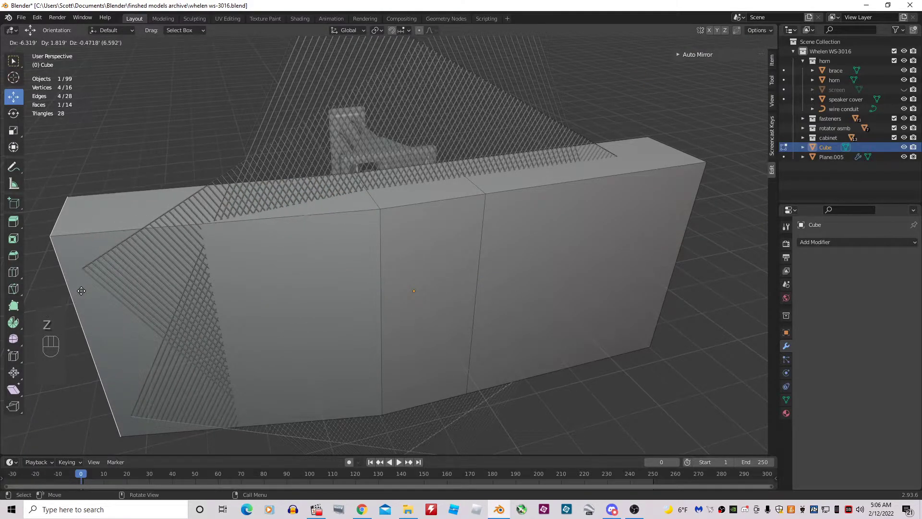
key(x)
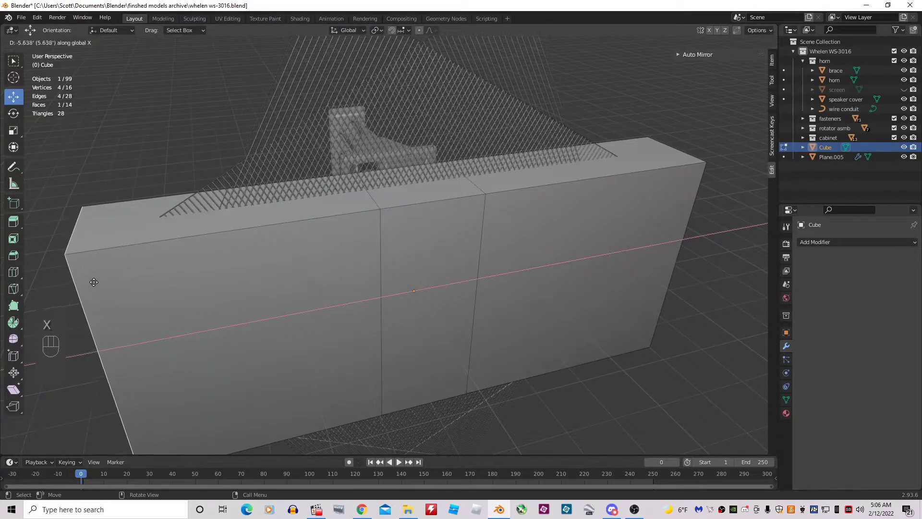
click(86, 282)
Select the three top faces and extrude them upward along Z
shift+click(127, 239)
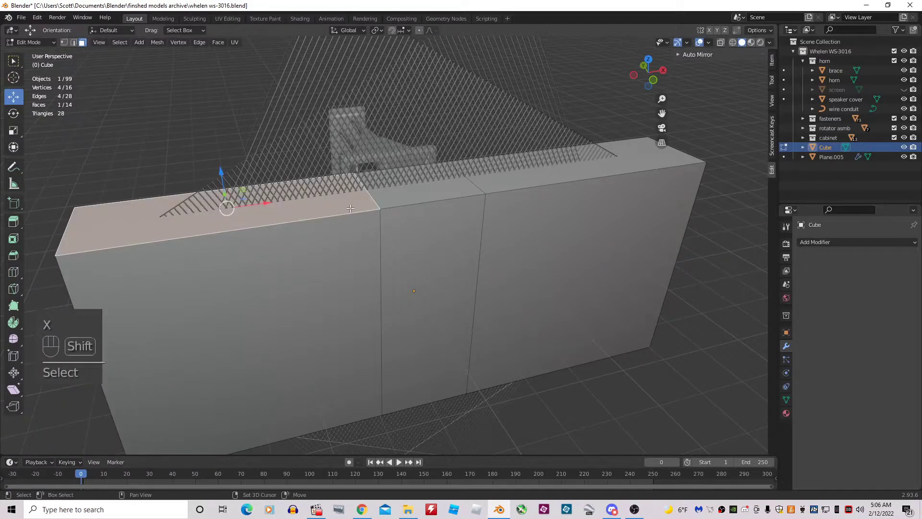
shift+click(430, 199)
scroll(451, 190, down, 3)
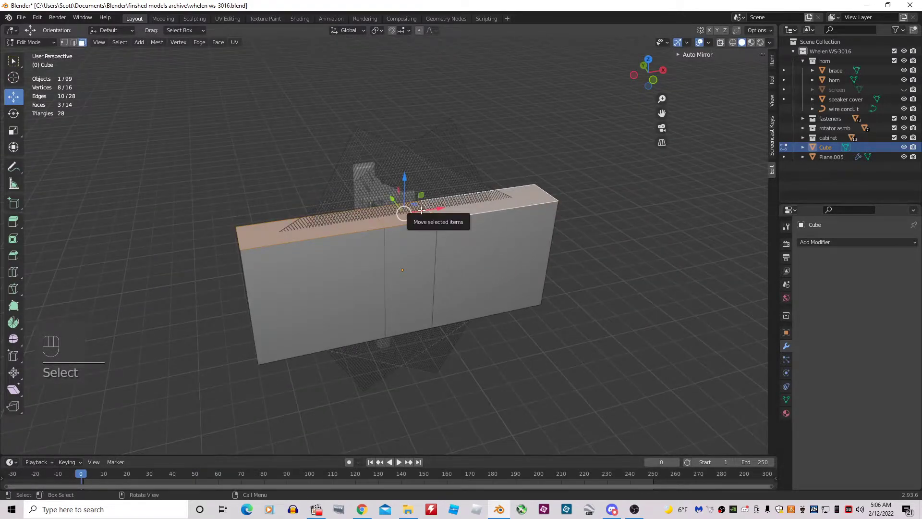
key(g)
key(z)
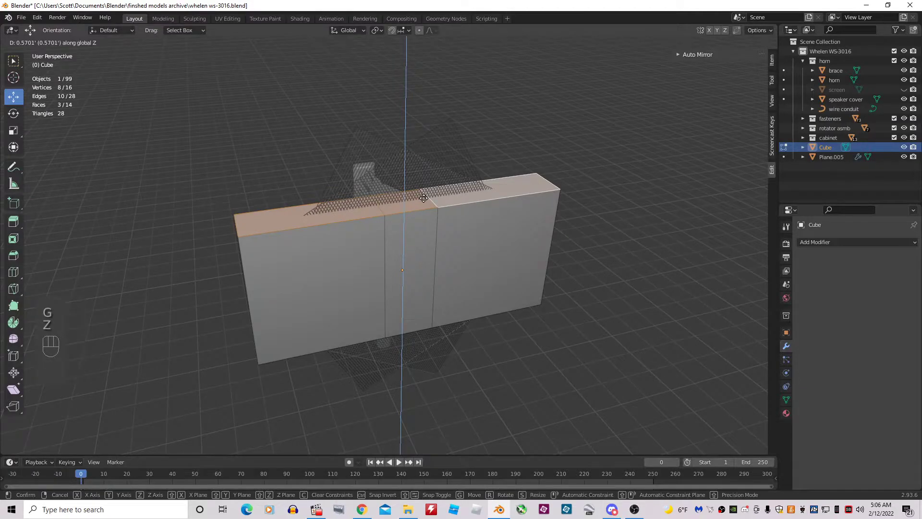
right_click(424, 197)
key(e)
key(z)
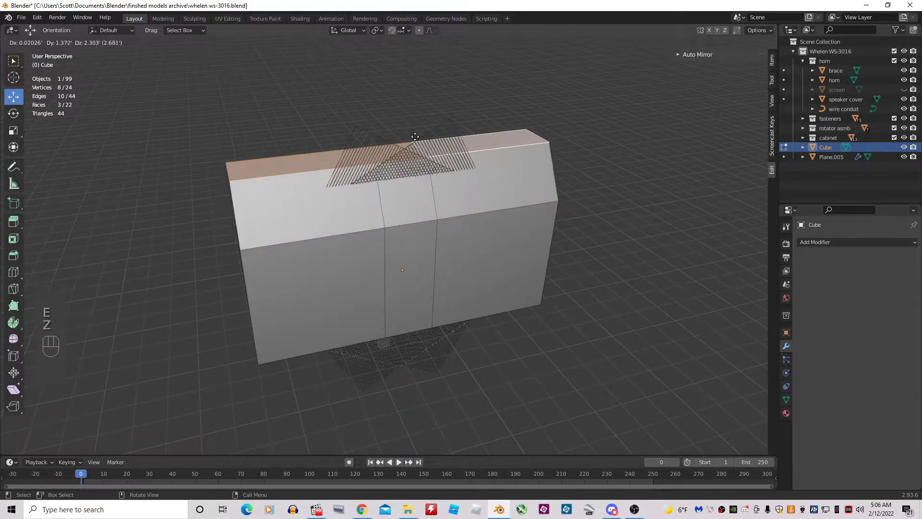
key(z)
click(413, 113)
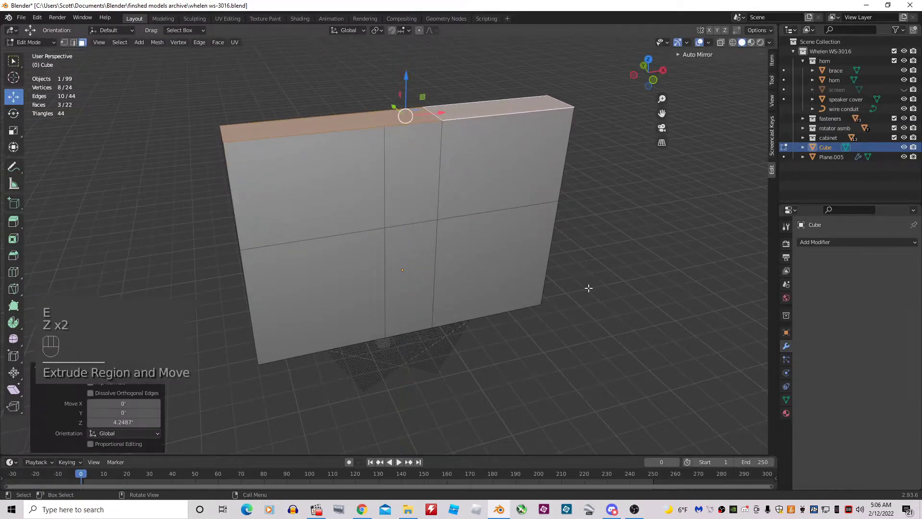
middle_drag(414, 113, 485, 240)
Select the three lower side faces and extrude them downward along Z
click(495, 243)
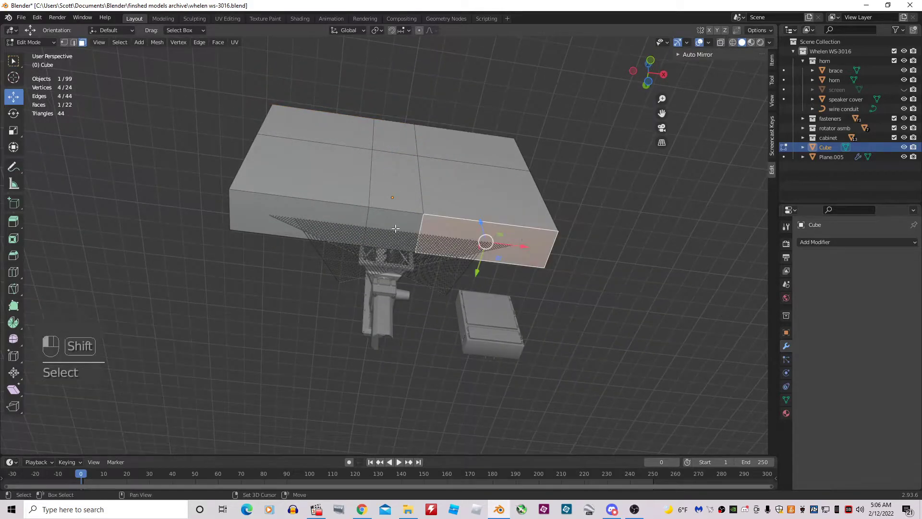
shift+click(396, 229)
shift+click(344, 222)
key(g)
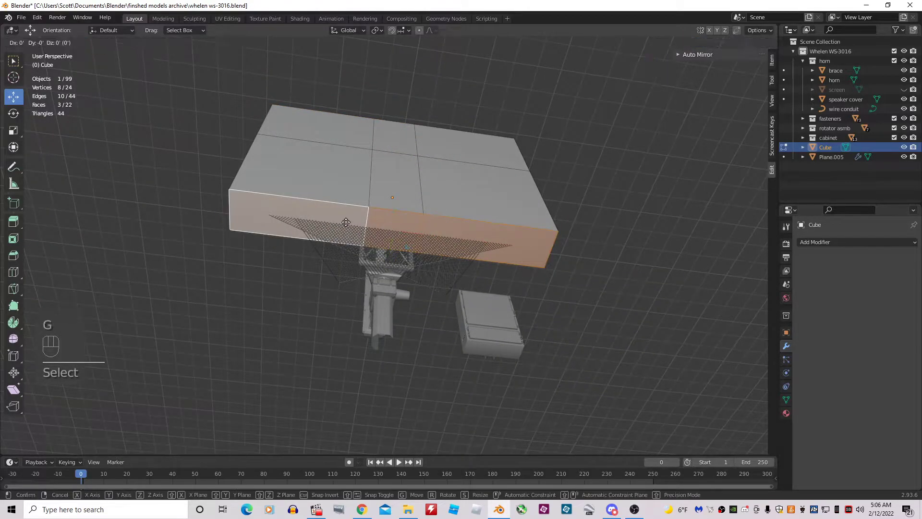
key(z)
right_click(325, 271)
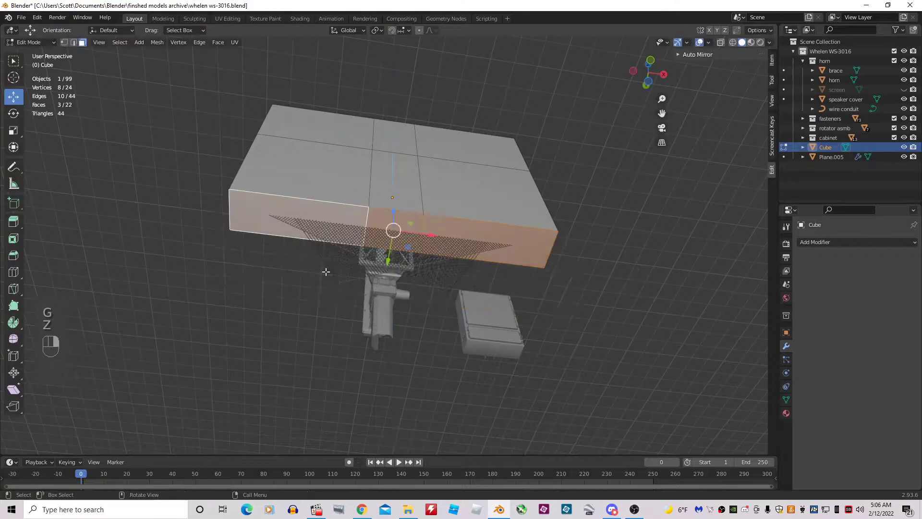
key(e)
key(z)
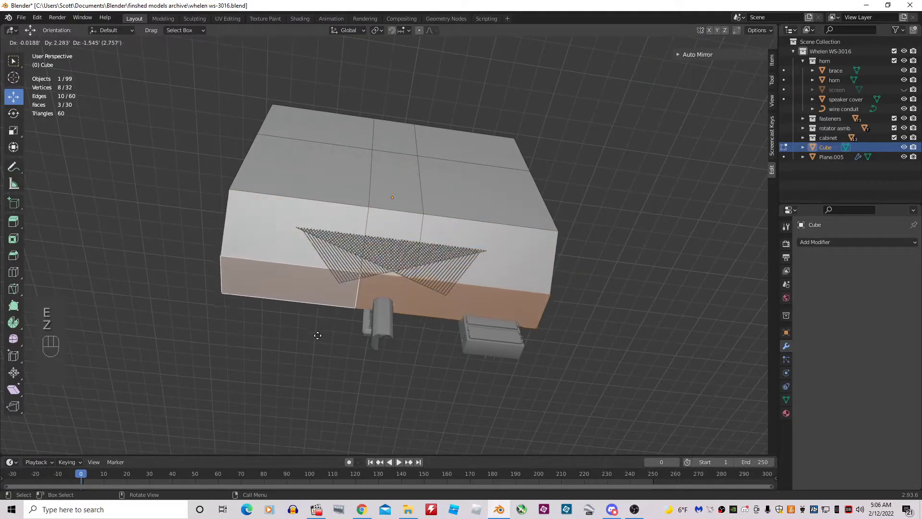
key(z)
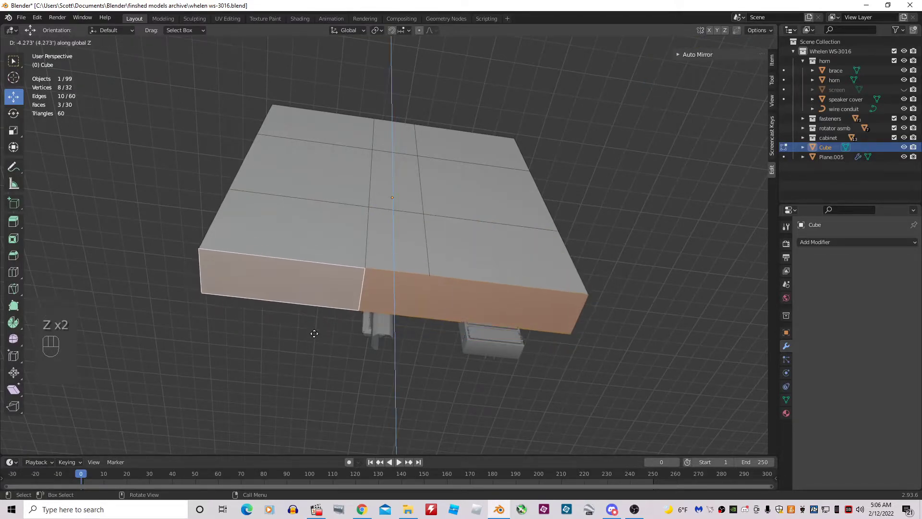
click(315, 336)
mouse_move(540, 384)
middle_down()
mouse_move(525, 408)
mouse_move(528, 381)
middle_up()
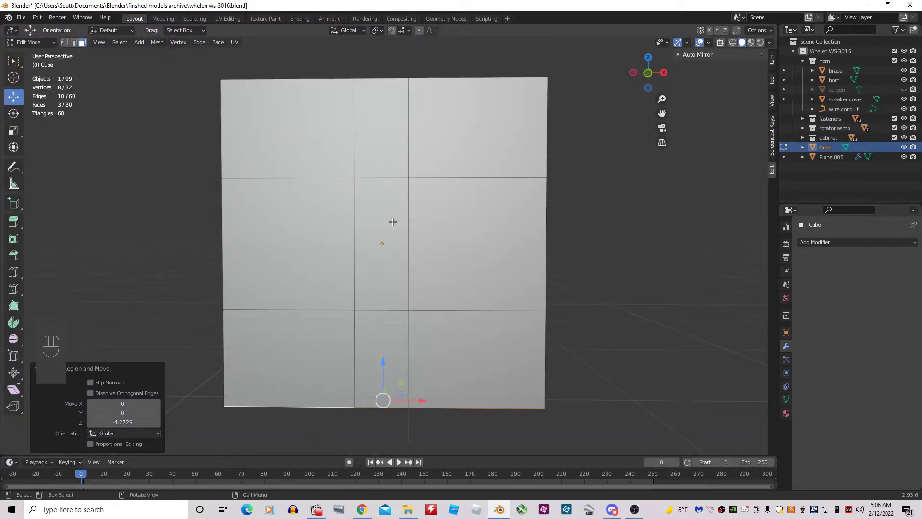
Delete the centre and narrow faces with Only Faces, then hide Plane.005
click(391, 221)
key(x)
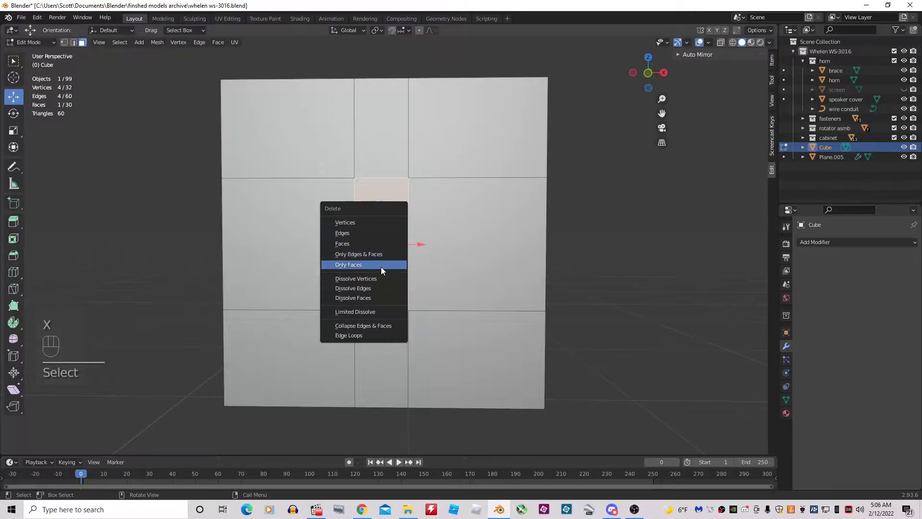
click(381, 263)
middle_drag(382, 263, 371, 247)
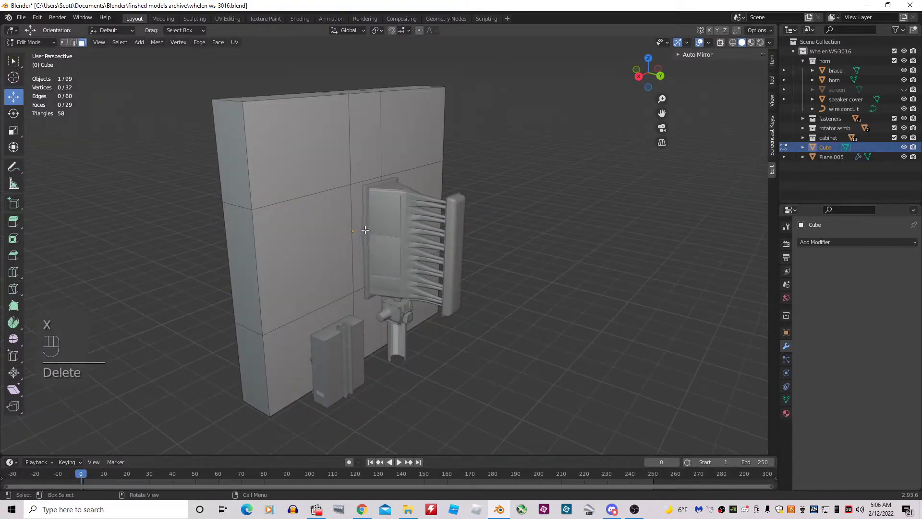
click(364, 229)
key(x)
click(357, 227)
middle_drag(356, 229, 607, 220)
middle_drag(702, 201, 719, 195)
click(826, 157)
click(904, 157)
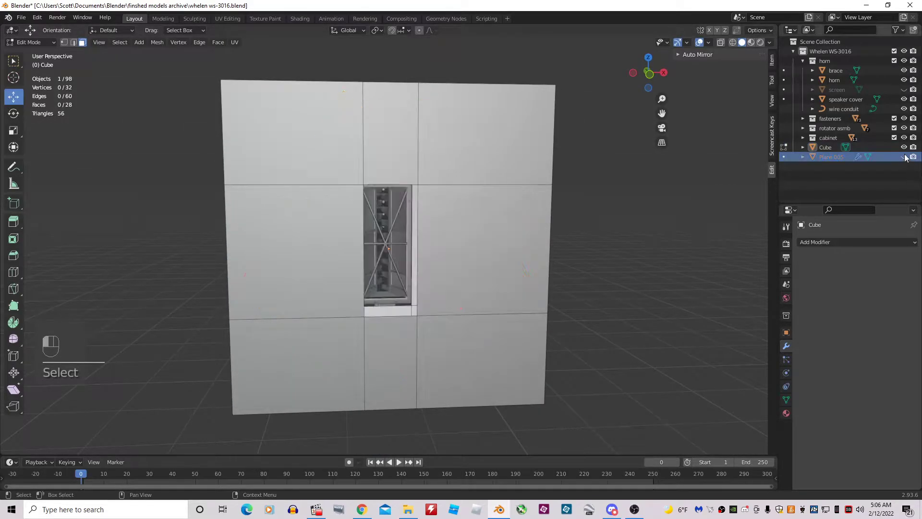
middle_drag(433, 288, 157, 40)
In edge mode, fill faces across the two upper gaps beside the opening
click(74, 43)
shift+click(395, 126)
shift+click(393, 73)
key(f)
middle_drag(393, 73, 379, 157)
click(326, 213)
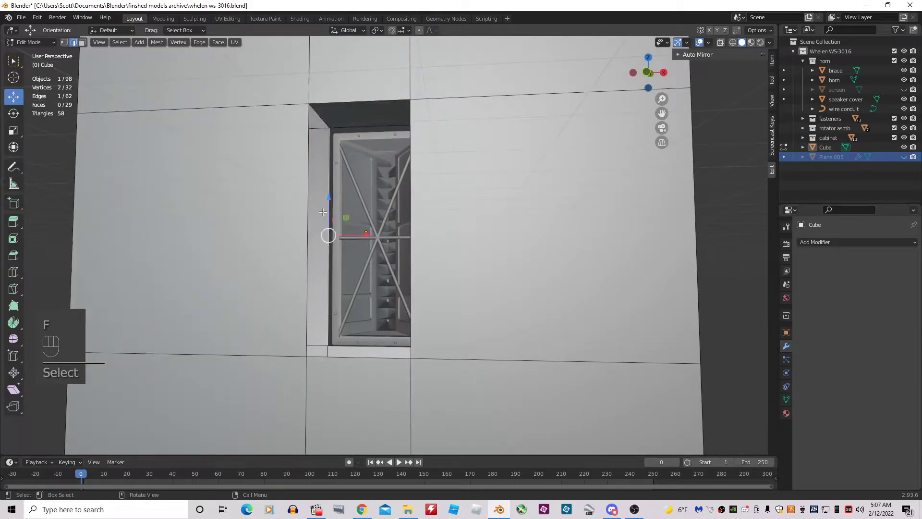
shift+click(303, 218)
key(f)
Fill faces across the lower and last remaining gaps, ending in front orthographic view
middle_drag(303, 217, 379, 336)
click(392, 349)
shift+click(415, 409)
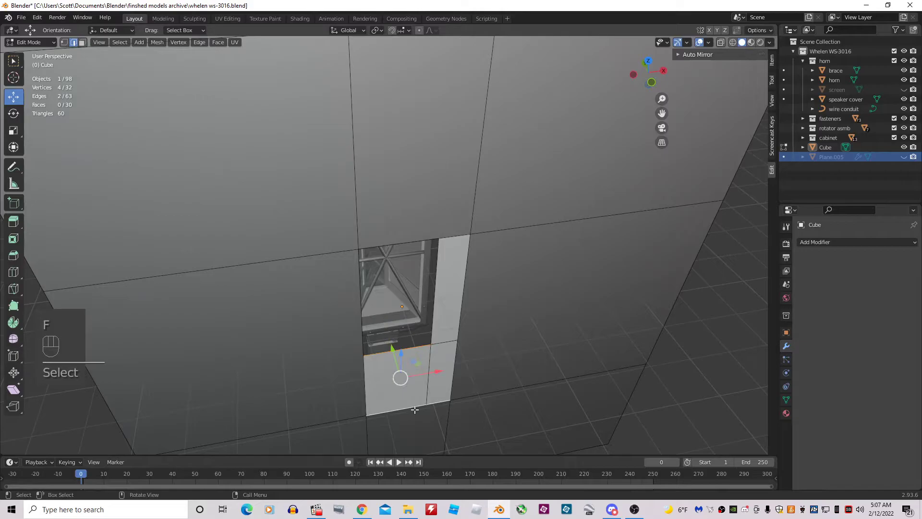
key(f)
middle_drag(415, 410, 457, 255)
click(450, 252)
shift+click(488, 251)
key(f)
middle_drag(551, 247, 510, 254)
scroll(511, 254, down, 5)
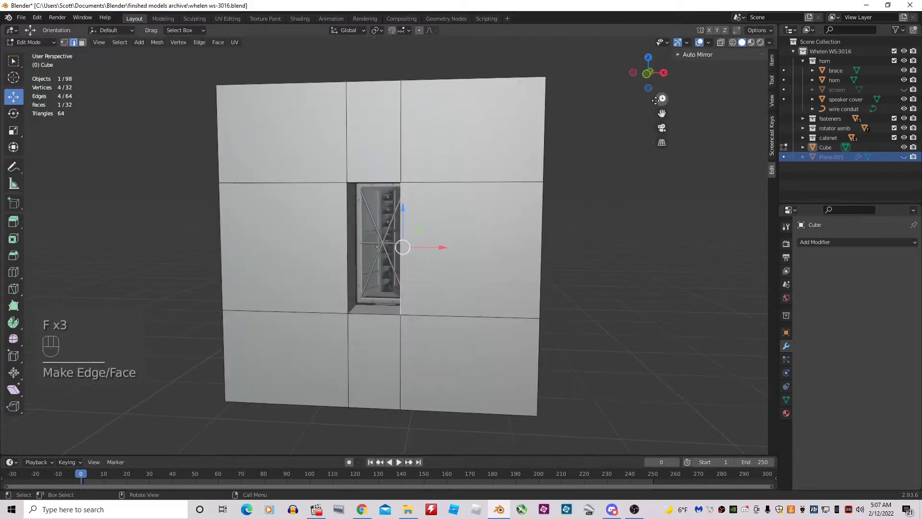
click(647, 73)
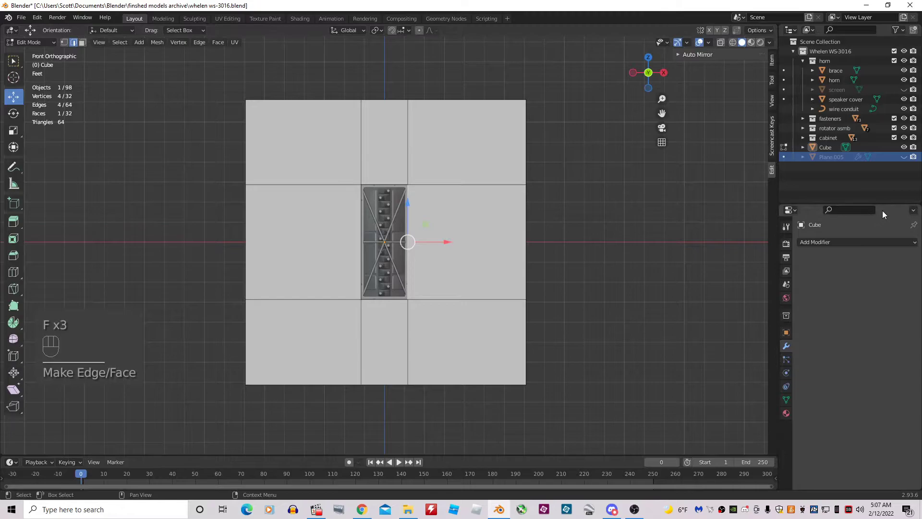
Unhide Plane.005 and apply its Wireframe modifier in Object Mode
click(903, 156)
scroll(654, 243, up, 6)
scroll(653, 243, down, 4)
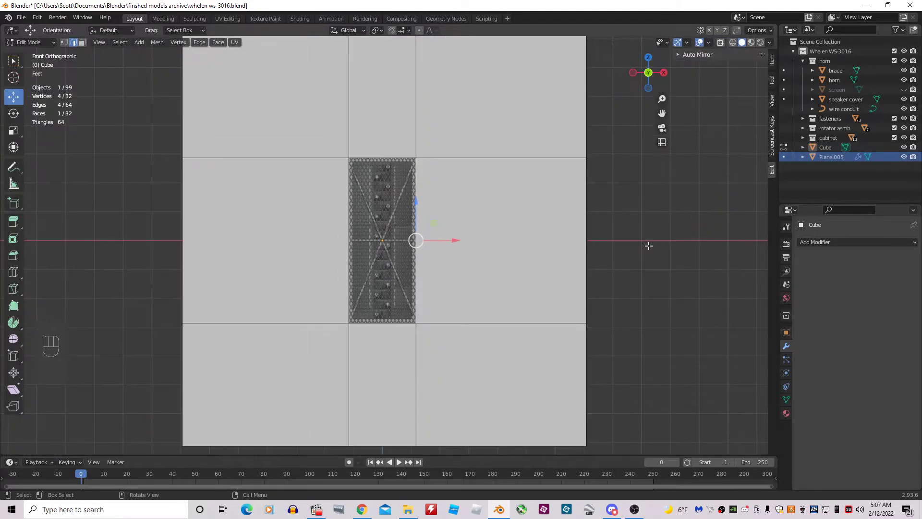
key(Tab)
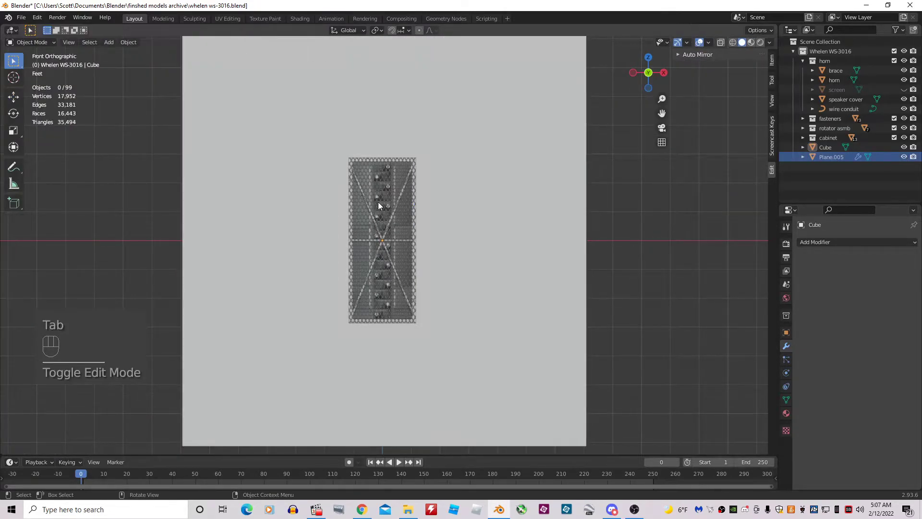
click(379, 202)
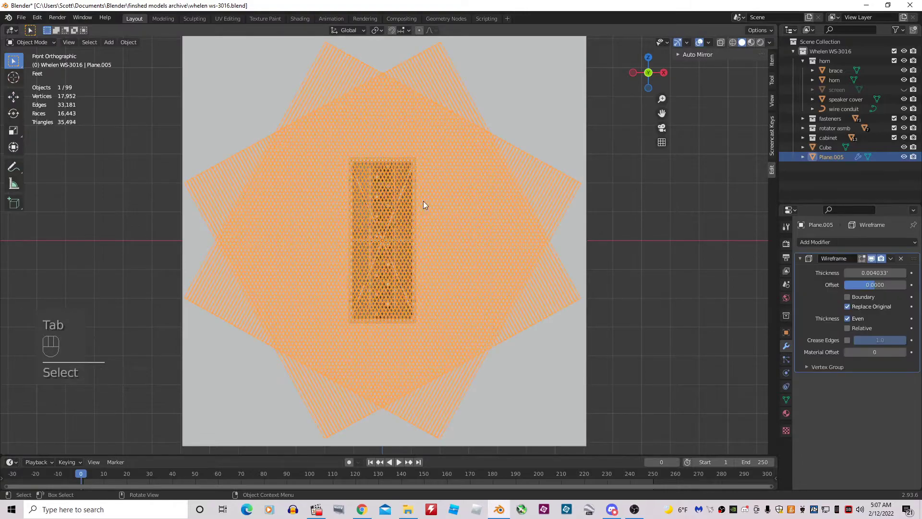
click(891, 259)
click(877, 269)
Add a Boolean Difference modifier to Plane.005 using Cube as the object
click(836, 242)
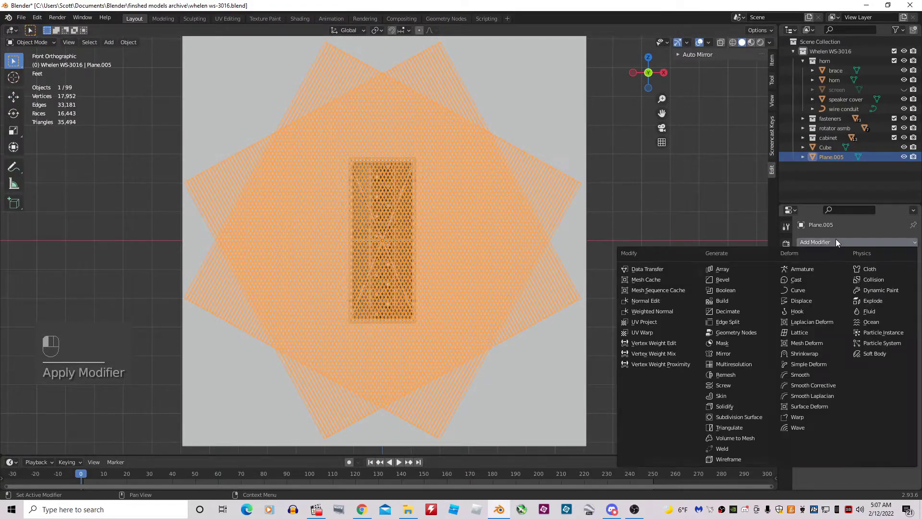
click(725, 290)
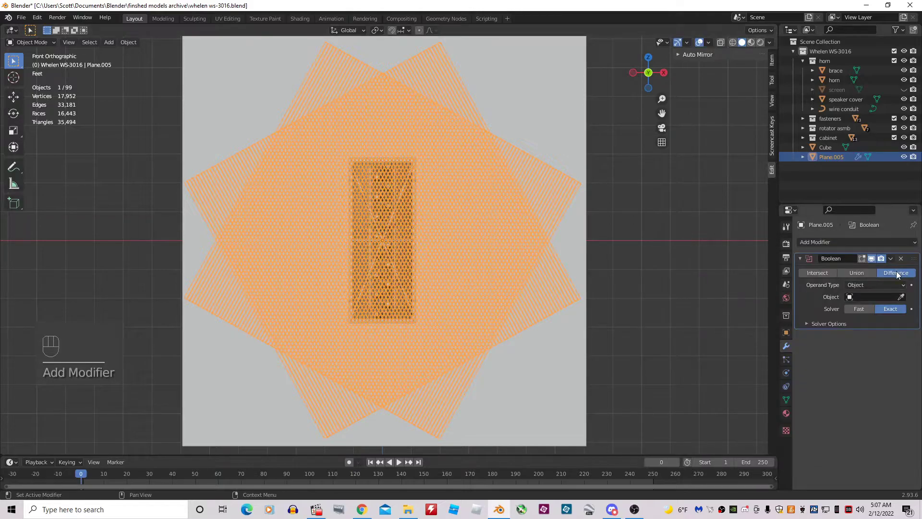
click(901, 297)
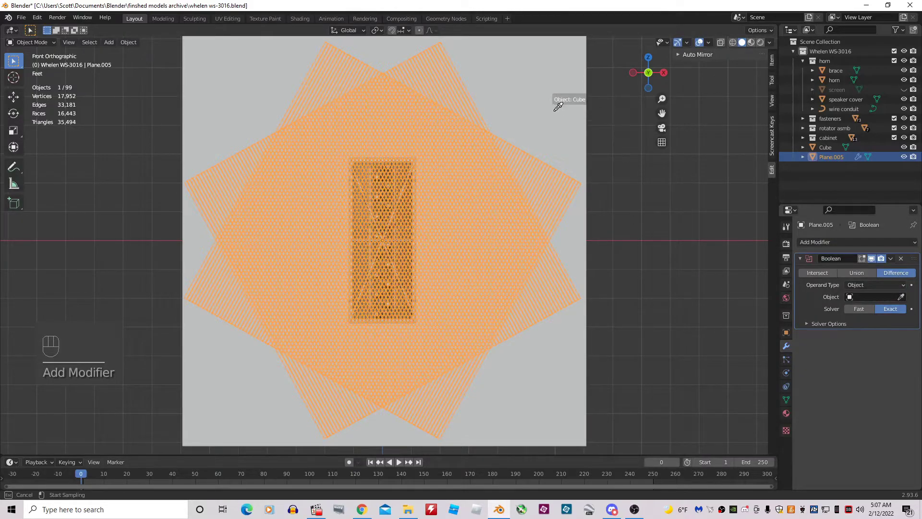
click(554, 110)
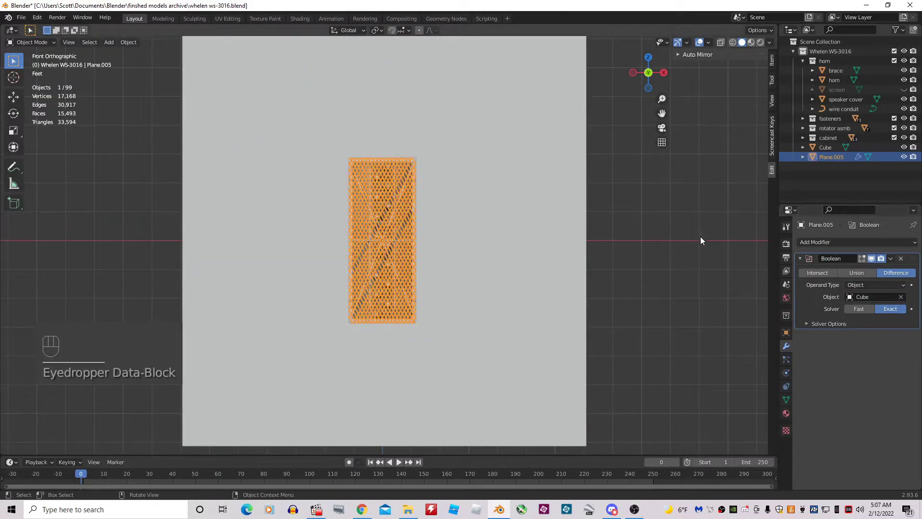
Set the Boolean modifier's solver to Fast
scroll(444, 245, up, 6)
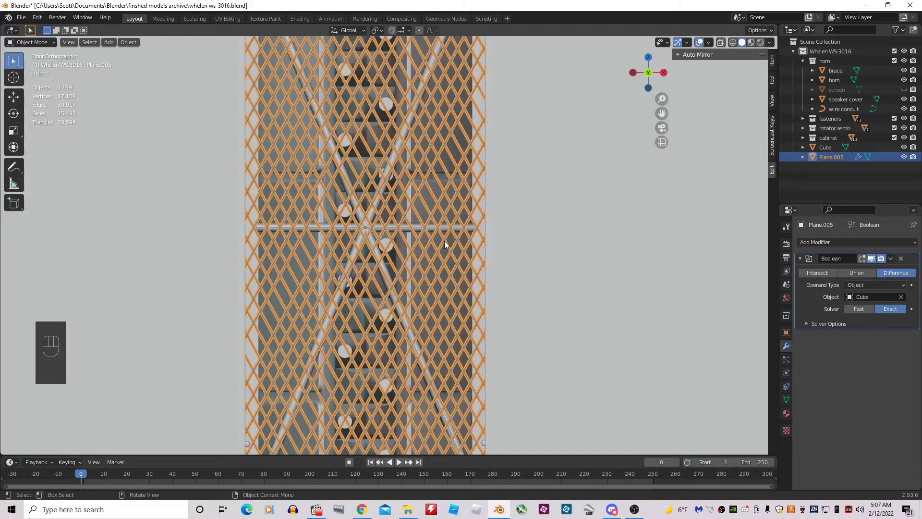
scroll(445, 239, down, 5)
scroll(445, 238, up, 2)
scroll(445, 238, down, 2)
scroll(445, 239, down, 1)
middle_drag(445, 243, 405, 281)
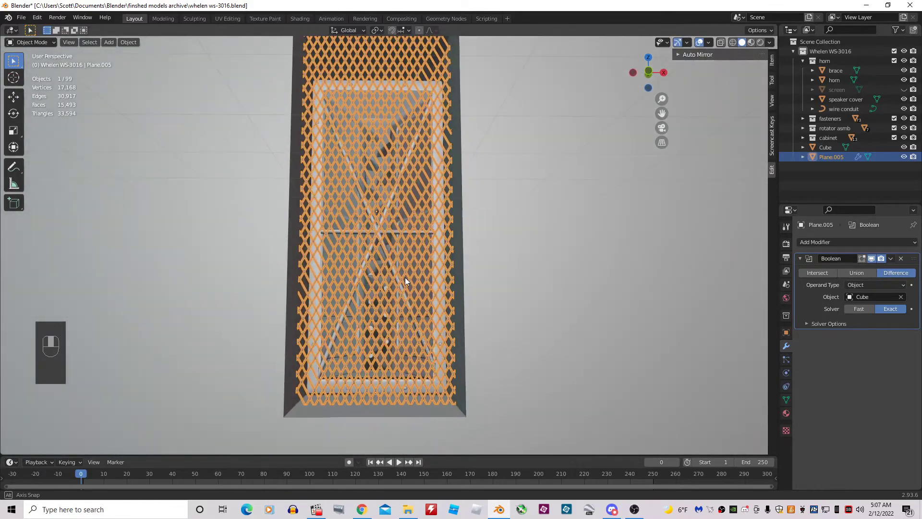
click(892, 286)
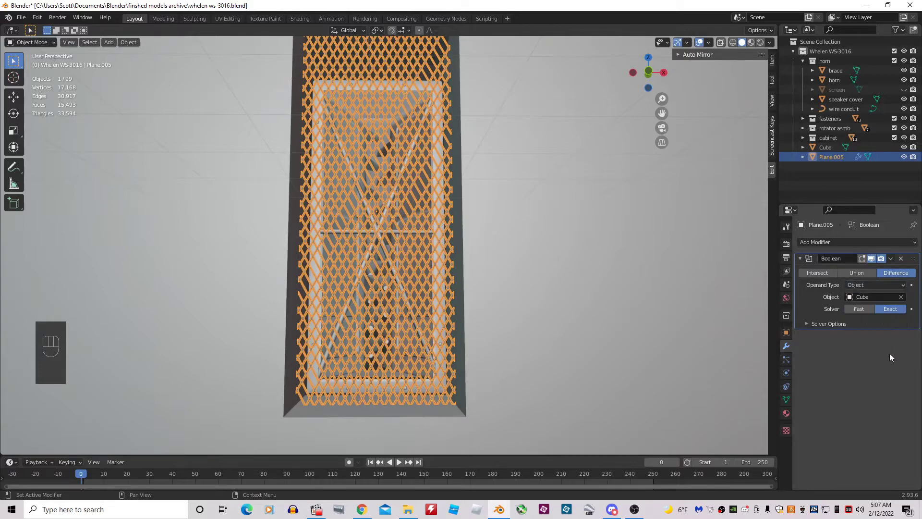
click(859, 309)
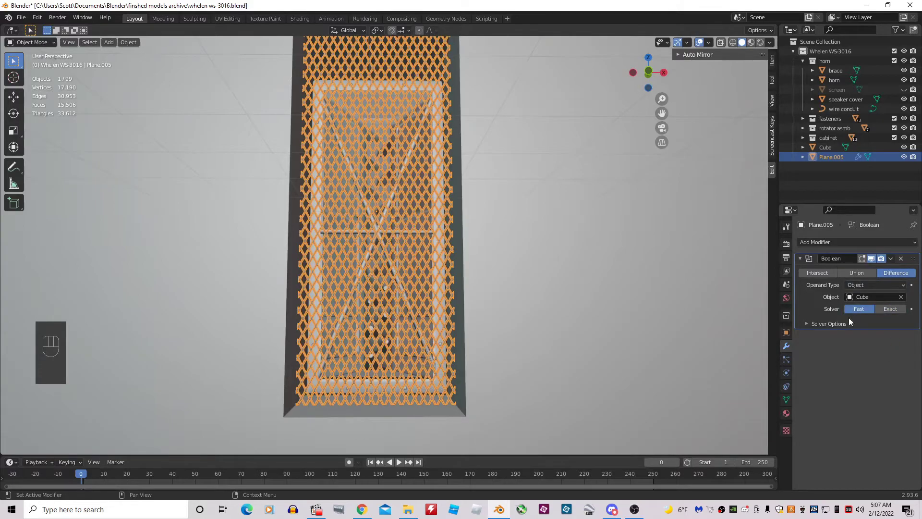
Apply the Boolean modifier to make the trim permanent
scroll(403, 241, down, 4)
middle_drag(402, 241, 414, 259)
scroll(414, 258, up, 3)
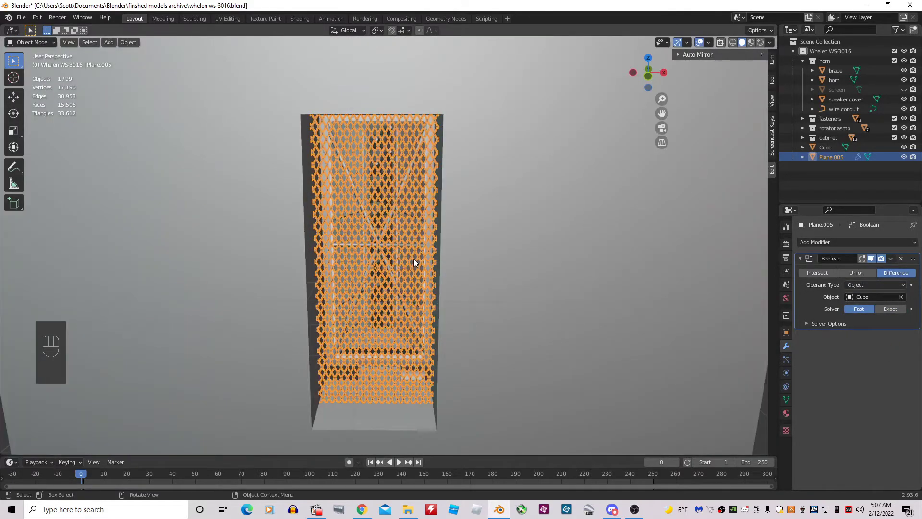
click(891, 259)
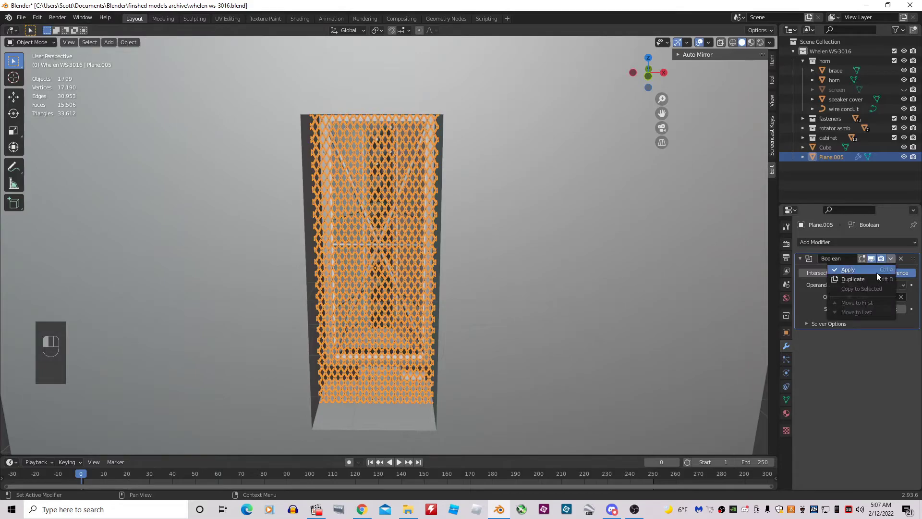
click(877, 273)
scroll(595, 315, down, 5)
Delete the large backing cube
middle_drag(604, 306, 471, 269)
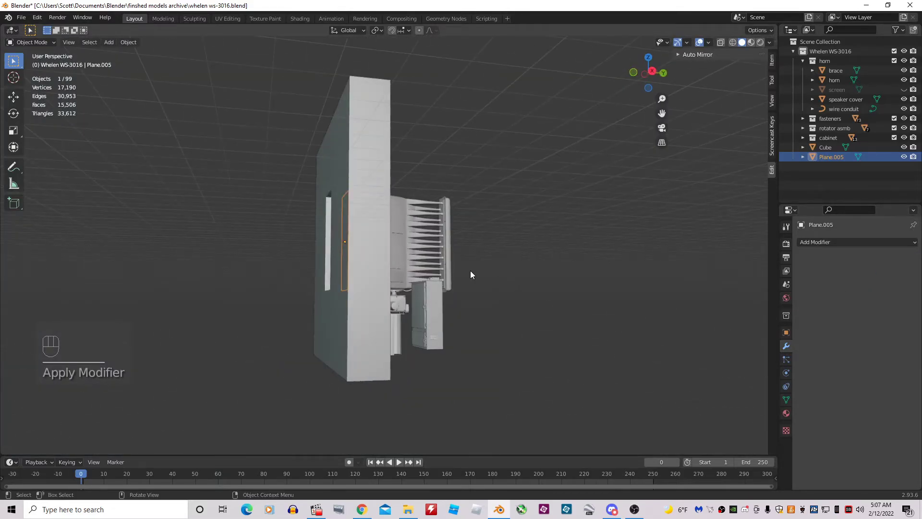
click(370, 232)
key(x)
click(371, 232)
middle_drag(370, 232, 413, 266)
scroll(396, 270, up, 4)
Select the wire-mesh screen Plane.005 and enter Edit Mode
click(441, 120)
key(Tab)
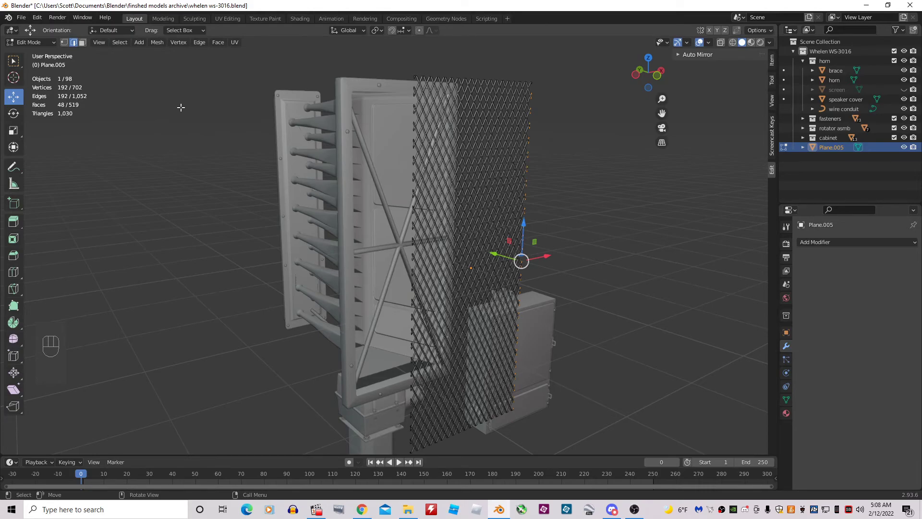
scroll(180, 107, down, 2)
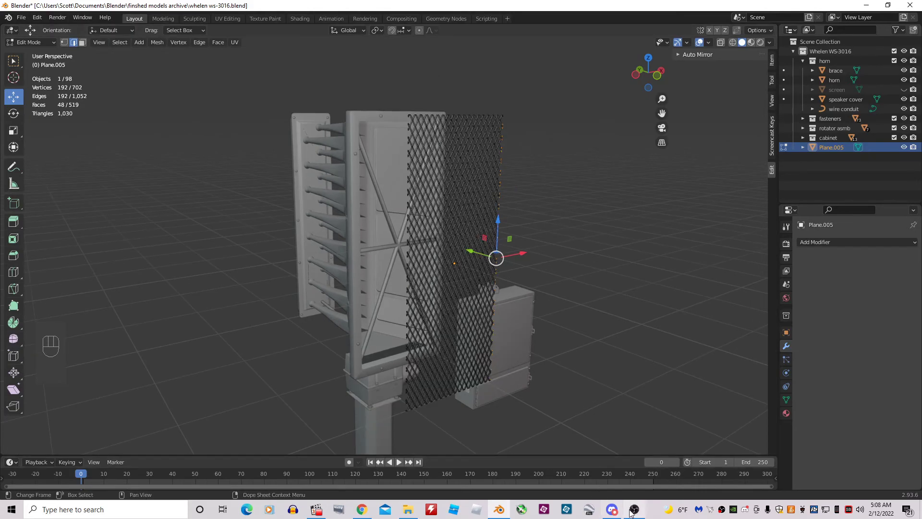